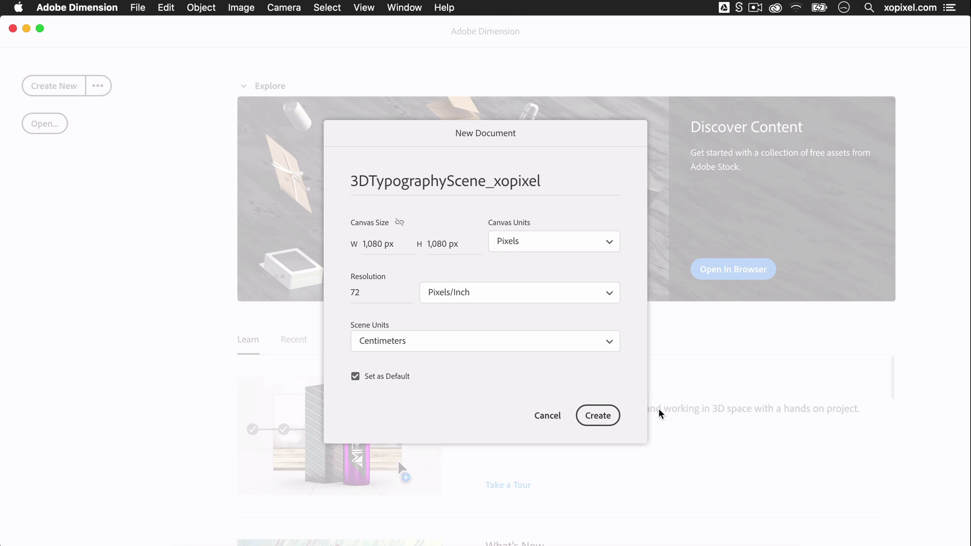
# Create the document and stand a plane upright at -90° on the ground
pyautogui.click(604, 411)
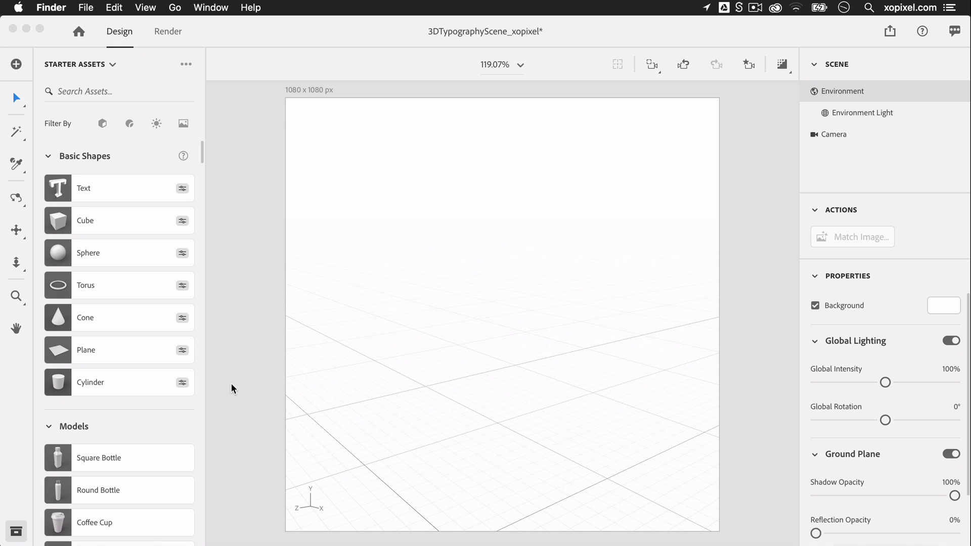
pyautogui.click(141, 345)
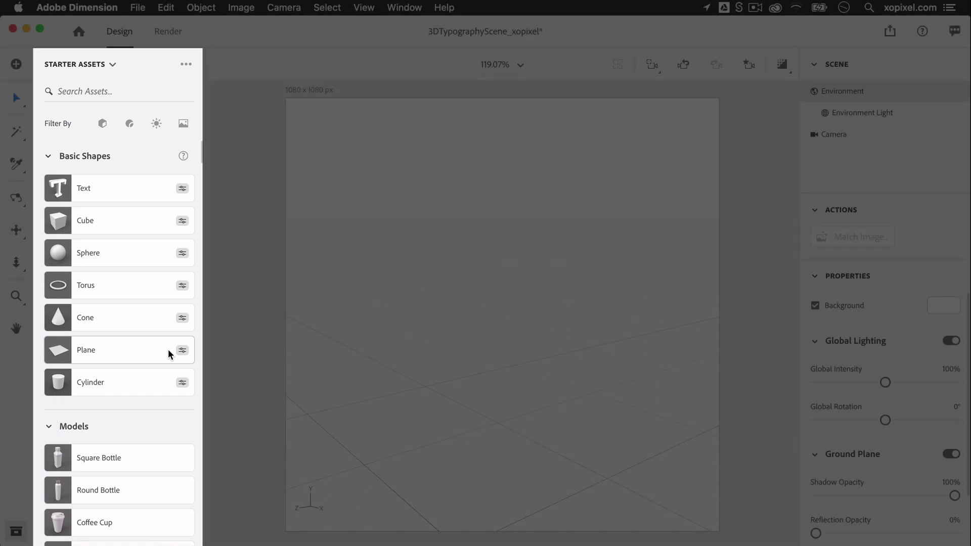
pyautogui.click(170, 353)
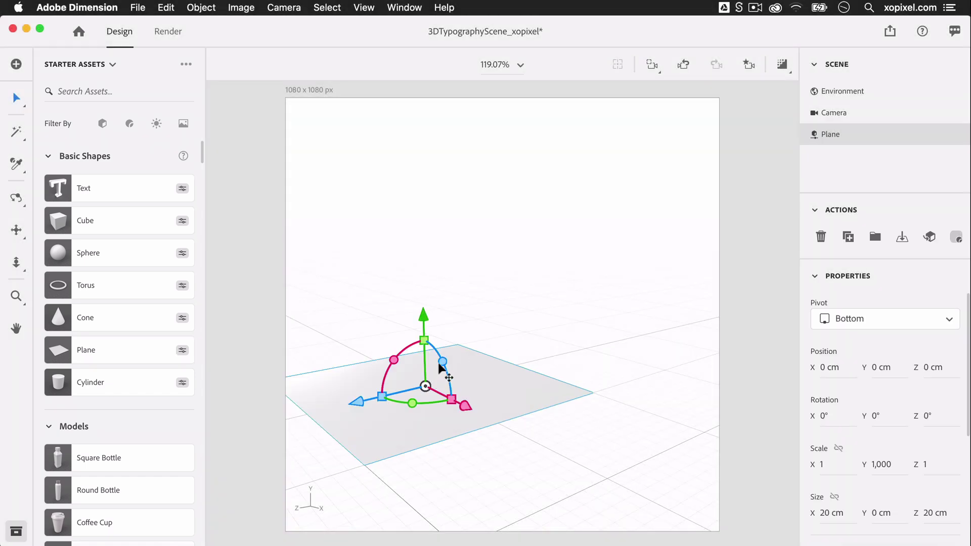
pyautogui.moveTo(442, 363); pyautogui.dragTo(453, 453)
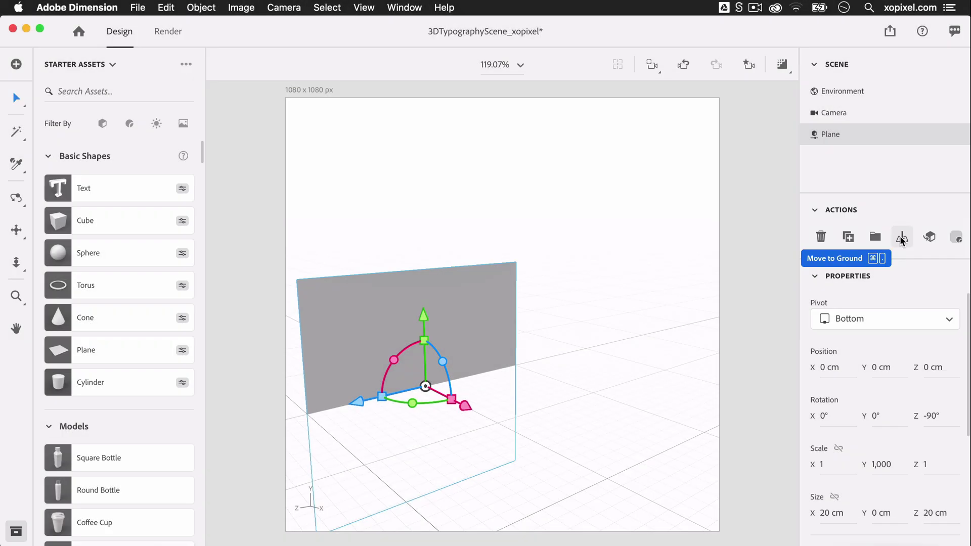
pyautogui.click(902, 237)
# Duplicate the plane as Plane 2 and turn it into a right-angled corner wall
pyautogui.press('super+c')
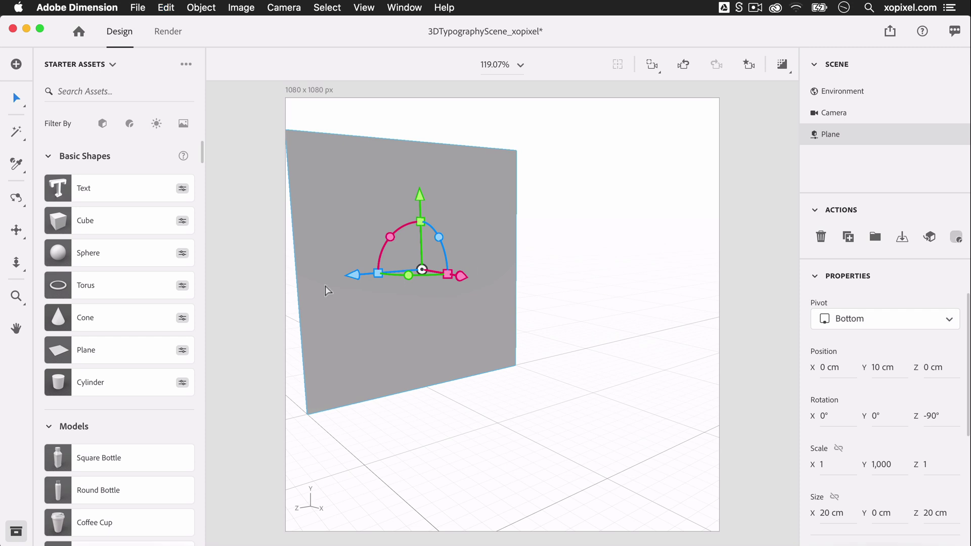
pyautogui.press('super+v')
pyautogui.moveTo(408, 275); pyautogui.dragTo(555, 319)
pyautogui.moveTo(435, 289); pyautogui.dragTo(552, 269)
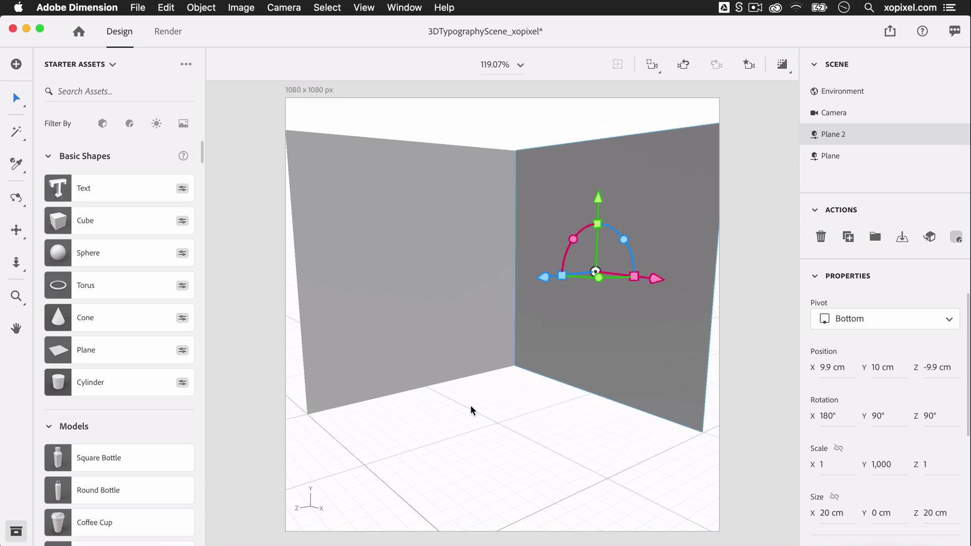
pyautogui.moveTo(429, 411); pyautogui.dragTo(400, 395, button='middle')
pyautogui.click(16, 229)
pyautogui.moveTo(458, 402); pyautogui.dragTo(561, 404, button='middle')
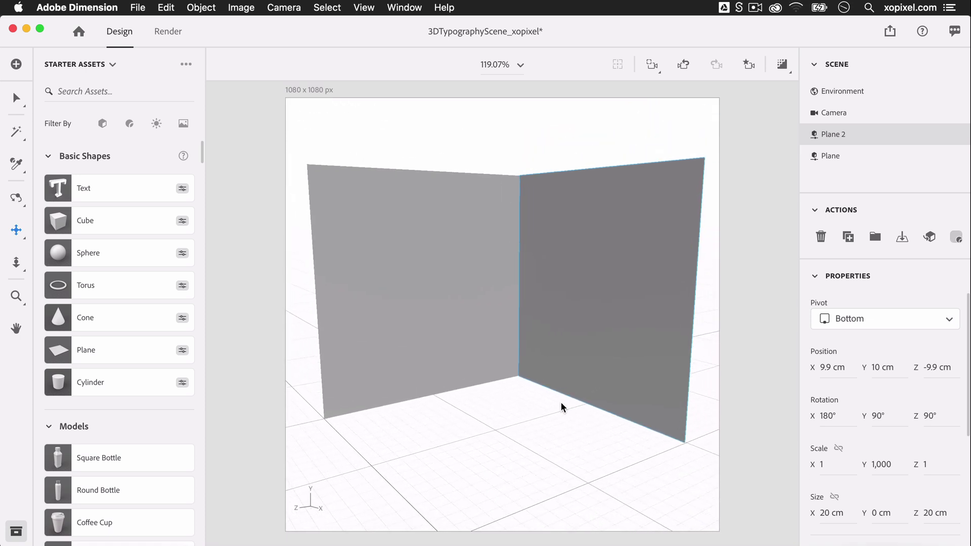
# Add a cube and size it 5 × 15 × 2 cm as a thin slab
pyautogui.press('v')
pyautogui.click(515, 449)
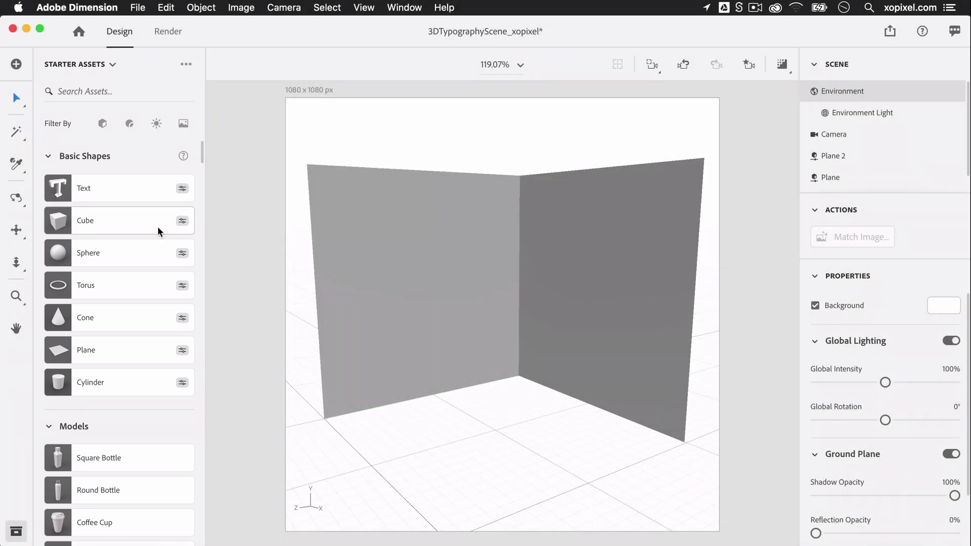
pyautogui.click(157, 226)
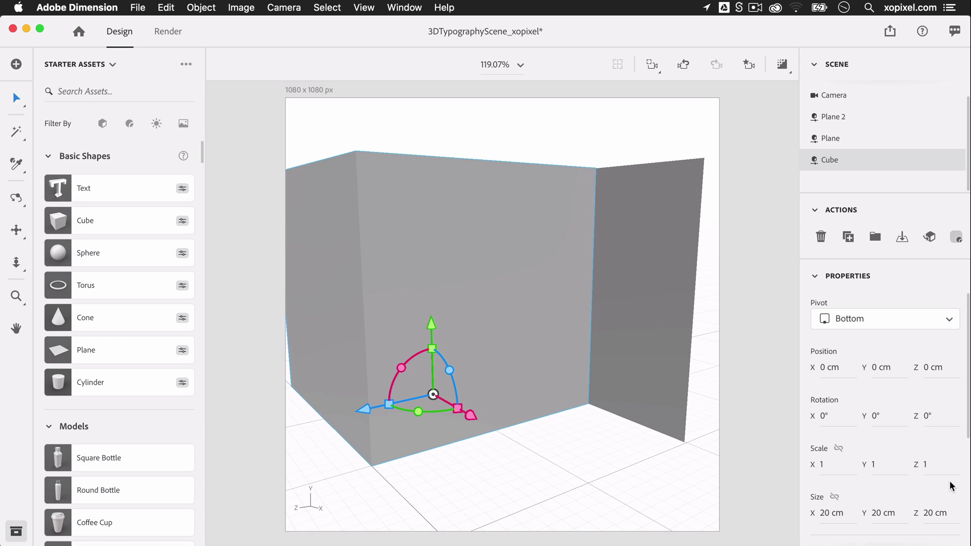
pyautogui.scroll(-3, 947, 486)
pyautogui.click(827, 458)
pyautogui.write('5')
pyautogui.press('Return')
pyautogui.click(883, 458)
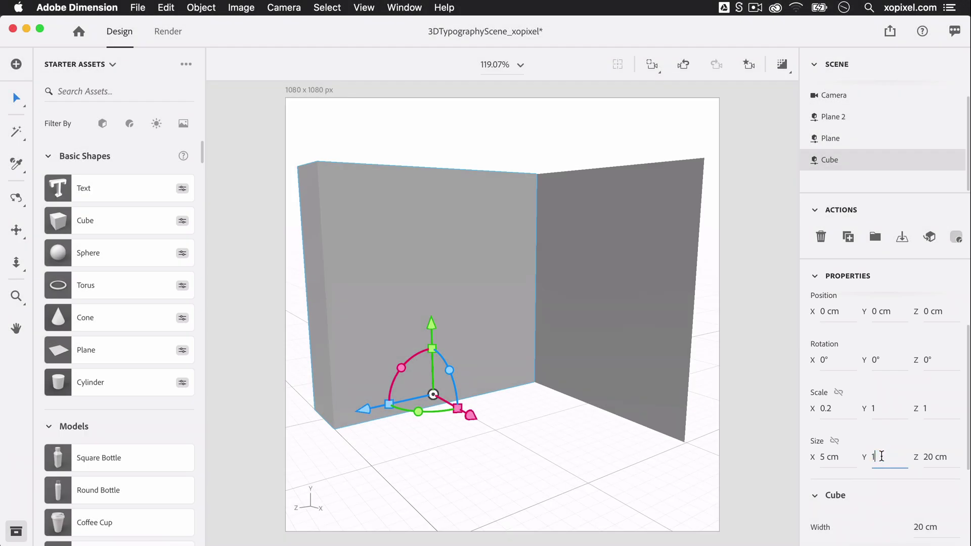
pyautogui.write('15')
pyautogui.press('Return')
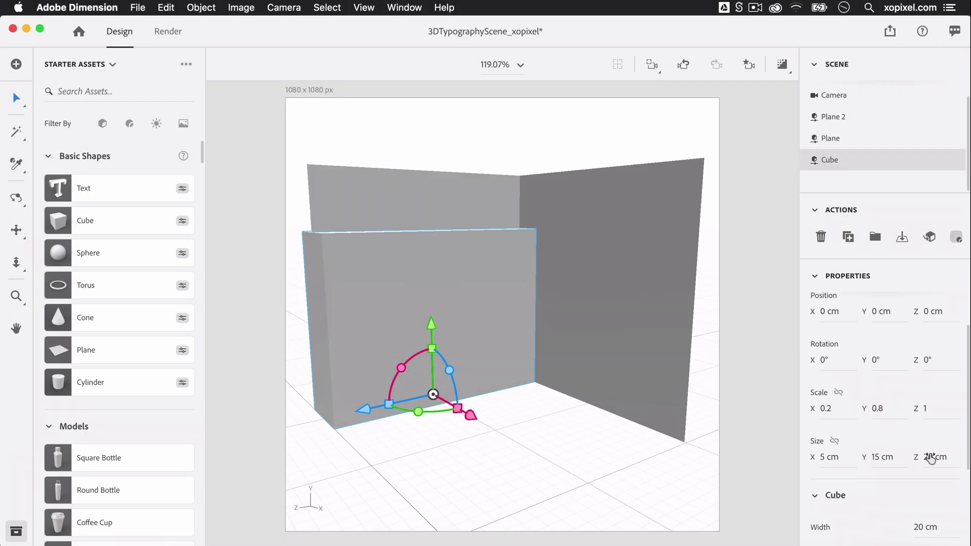
pyautogui.click(931, 457)
pyautogui.write('2')
pyautogui.press('Return')
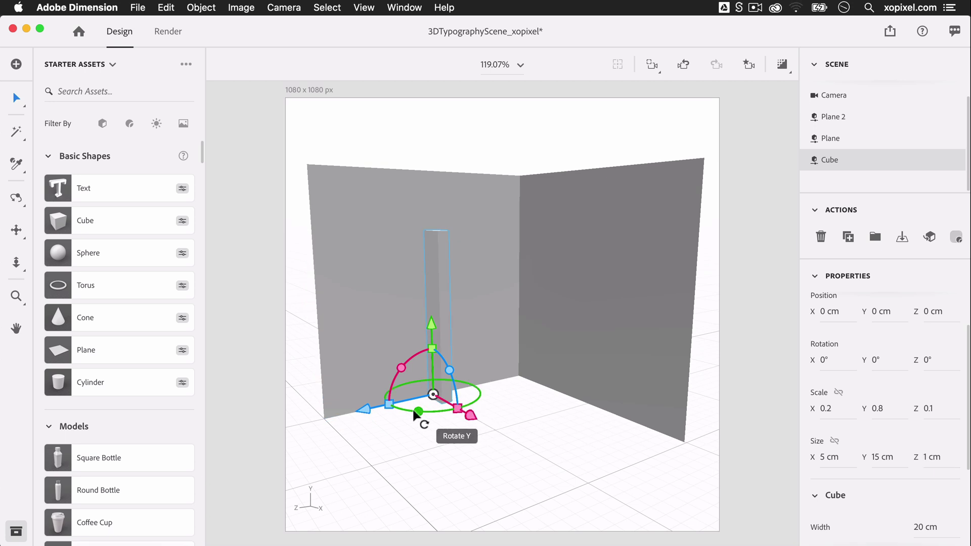
# Rotate the slab 90° and duplicate it as Cube 2, sliding the copy along X
pyautogui.moveTo(423, 412); pyautogui.dragTo(444, 416)
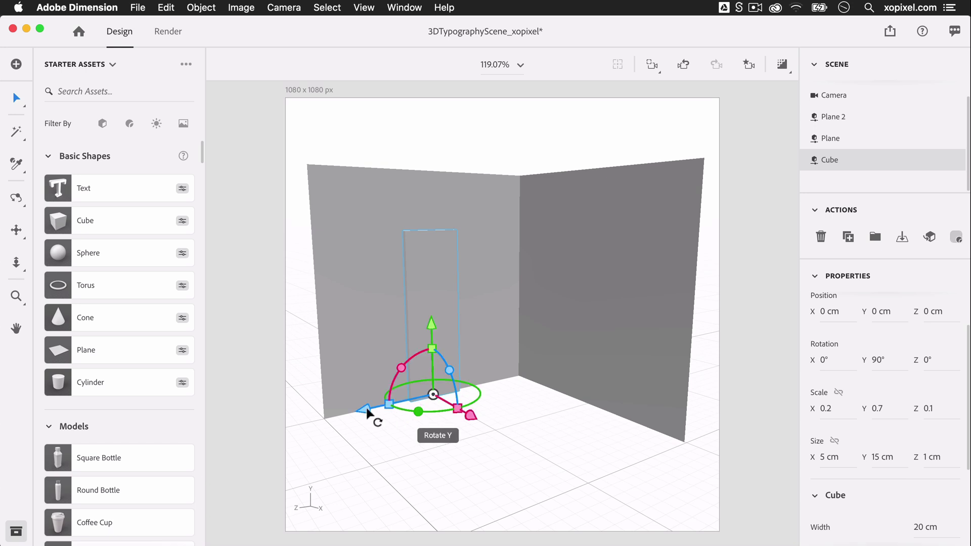
pyautogui.moveTo(375, 416); pyautogui.dragTo(419, 398)
pyautogui.press('super+d')
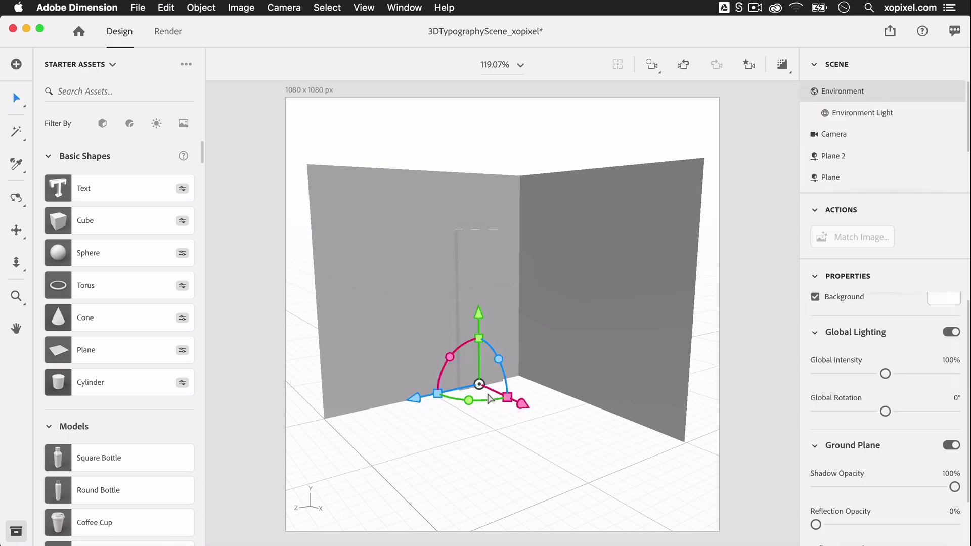
pyautogui.moveTo(521, 402)
pyautogui.mouseDown()
pyautogui.moveTo(539, 414)
pyautogui.moveTo(523, 404)
pyautogui.mouseUp()
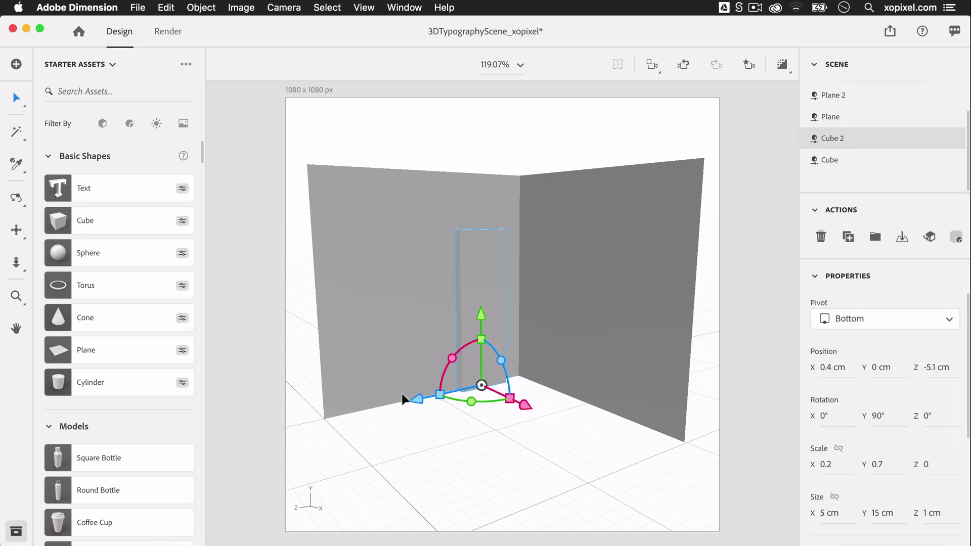
# Position the first slab and Cube 2 against the left wall, Cube 2 at X 0.5 cm
pyautogui.click(416, 401)
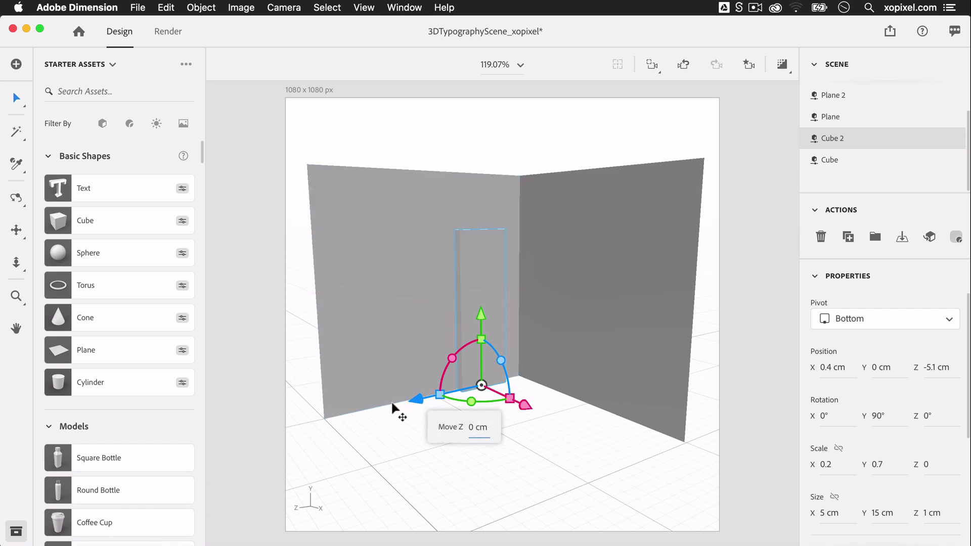
pyautogui.moveTo(406, 407); pyautogui.dragTo(344, 428)
pyautogui.click(494, 359)
pyautogui.moveTo(506, 396); pyautogui.dragTo(508, 400)
pyautogui.press('f')
pyautogui.moveTo(514, 450); pyautogui.dragTo(423, 455)
pyautogui.click(309, 463)
pyautogui.moveTo(296, 471); pyautogui.dragTo(327, 464)
pyautogui.moveTo(426, 465)
pyautogui.mouseDown()
pyautogui.moveTo(432, 474)
pyautogui.moveTo(425, 468)
pyautogui.mouseUp()
# Set Cube 2's height to 10 cm
pyautogui.moveTo(347, 490); pyautogui.dragTo(413, 481)
pyautogui.click(405, 476)
pyautogui.moveTo(494, 490); pyautogui.dragTo(390, 488)
pyautogui.moveTo(390, 488); pyautogui.dragTo(429, 471, button='middle')
pyautogui.click(463, 409)
pyautogui.click(883, 513)
pyautogui.write('1')
pyautogui.write('0')
pyautogui.press('Return')
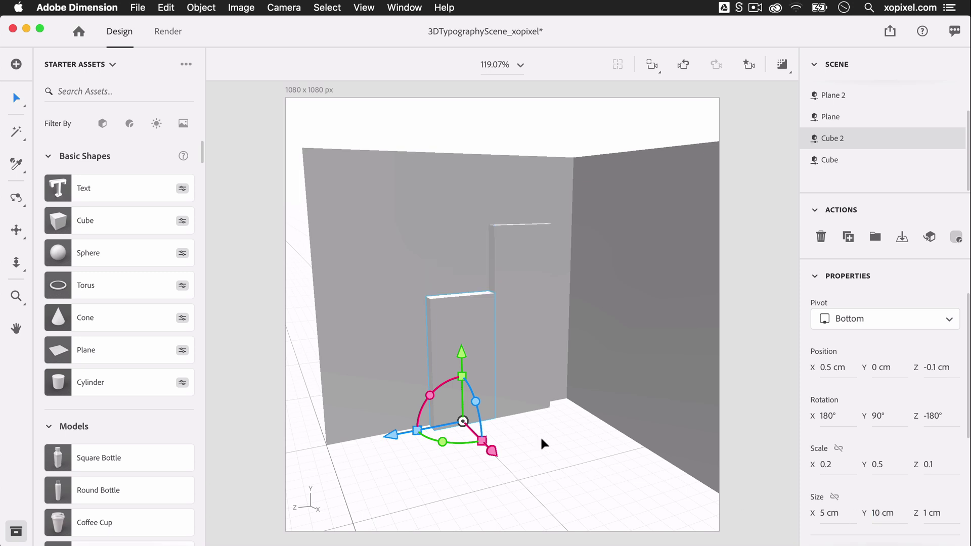
# Duplicate Cube 2 as Cube 3, move it forward along Z and make it 4 cm tall
pyautogui.press('super+d')
pyautogui.moveTo(394, 435); pyautogui.dragTo(321, 455)
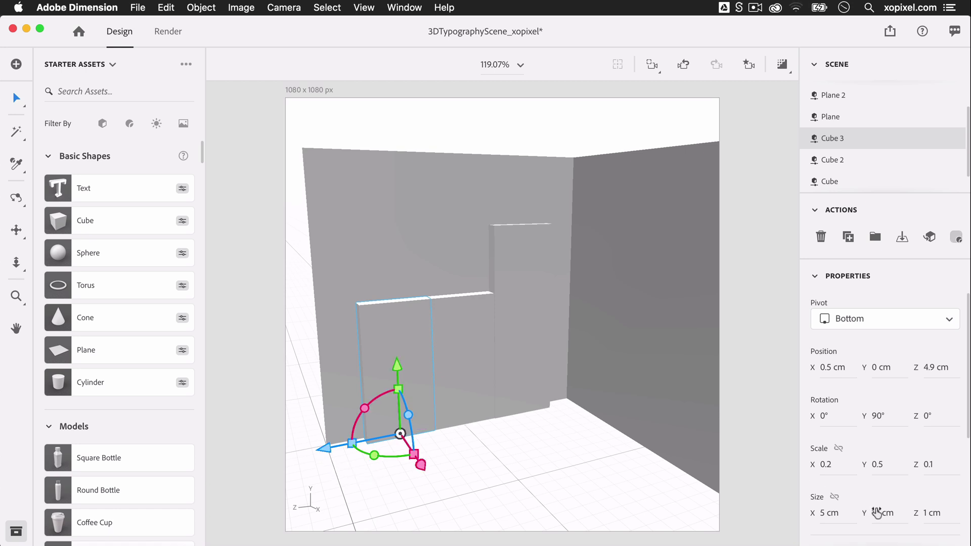
pyautogui.click(876, 513)
pyautogui.write('5')
pyautogui.press('Return')
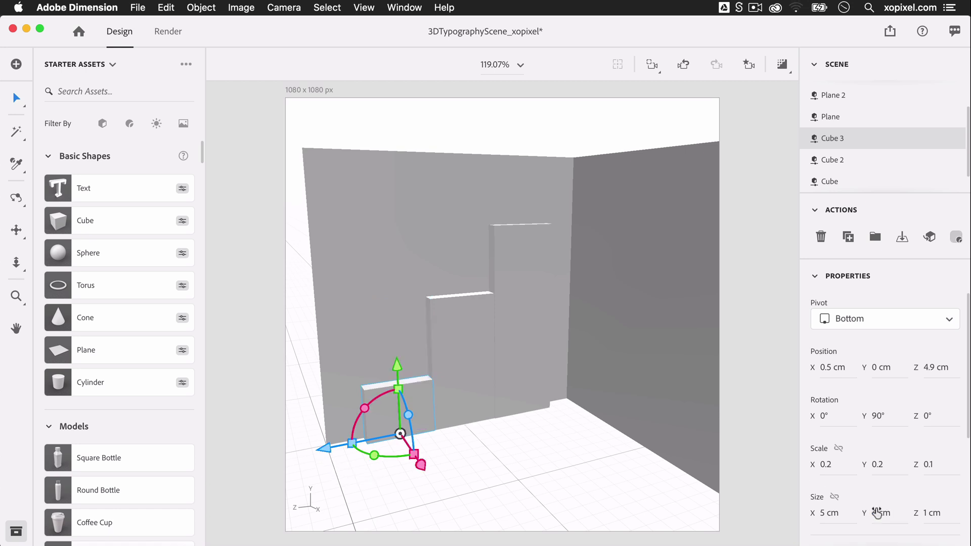
pyautogui.click(582, 468)
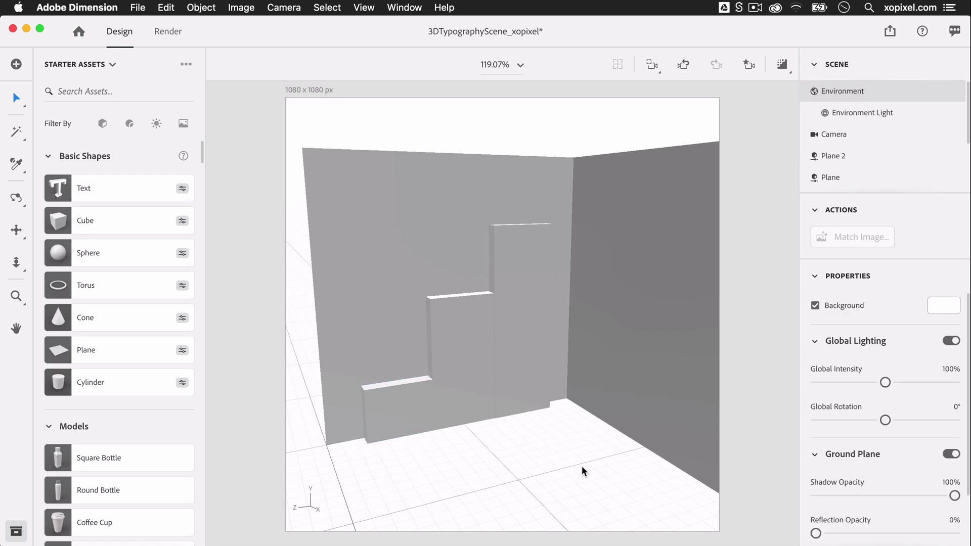
# Click through the cube slabs and pan the view of the room
pyautogui.click(396, 434)
pyautogui.click(405, 431)
pyautogui.click(396, 435)
pyautogui.click(440, 448)
pyautogui.moveTo(440, 449); pyautogui.dragTo(479, 438)
pyautogui.click(403, 433)
pyautogui.click(403, 436)
pyautogui.click(404, 436)
pyautogui.click(515, 460)
pyautogui.moveTo(516, 460); pyautogui.dragTo(368, 274, button='middle')
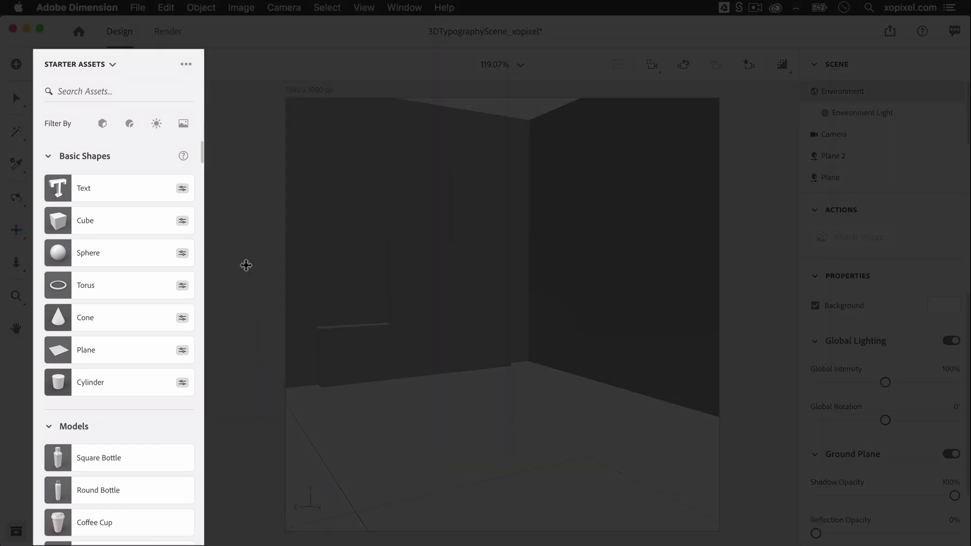
# Add a 3D text object reading "xo"
pyautogui.click(146, 191)
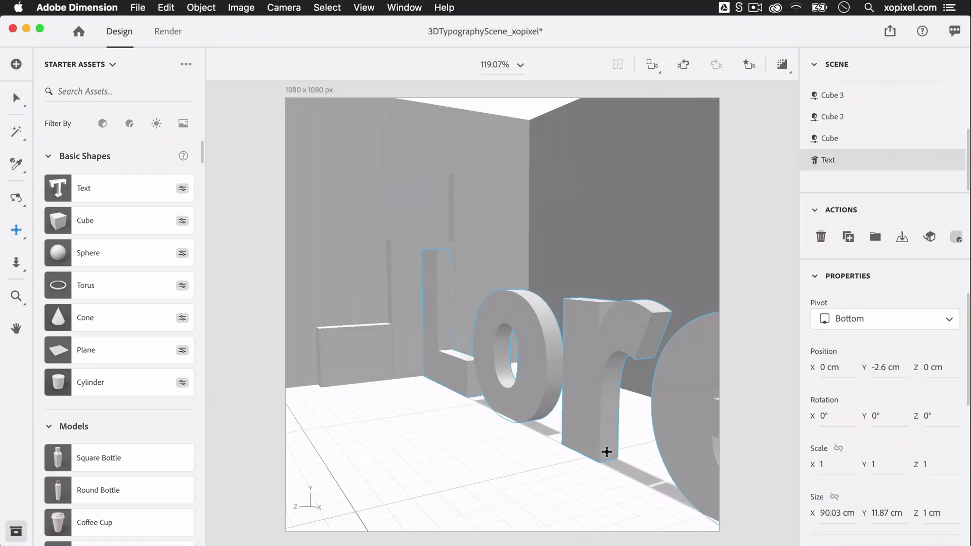
pyautogui.scroll(-5, 830, 463)
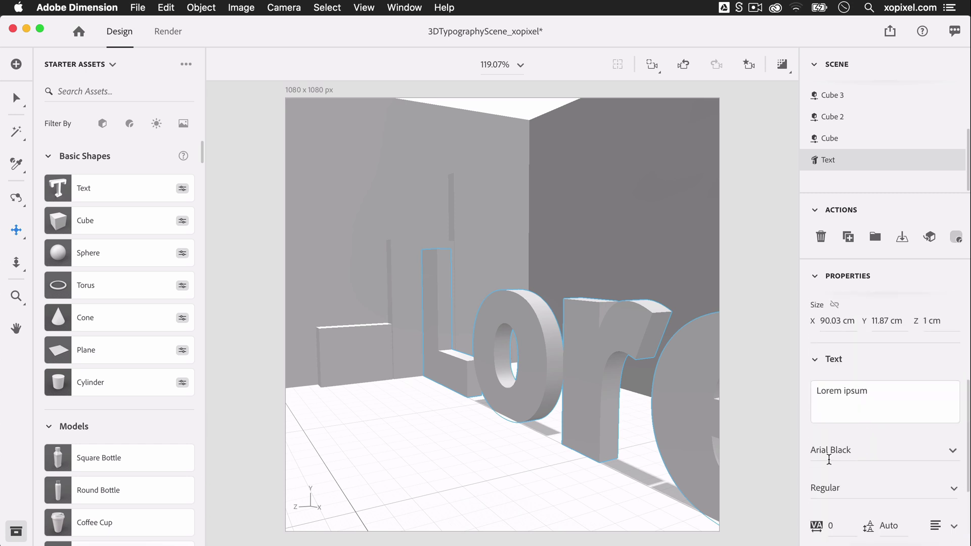
pyautogui.click(875, 403)
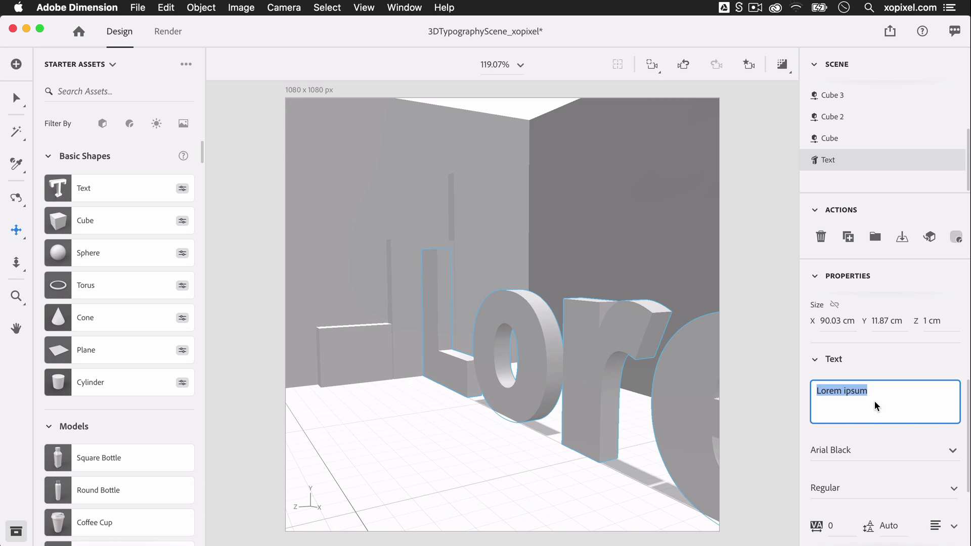
pyautogui.write('xo')
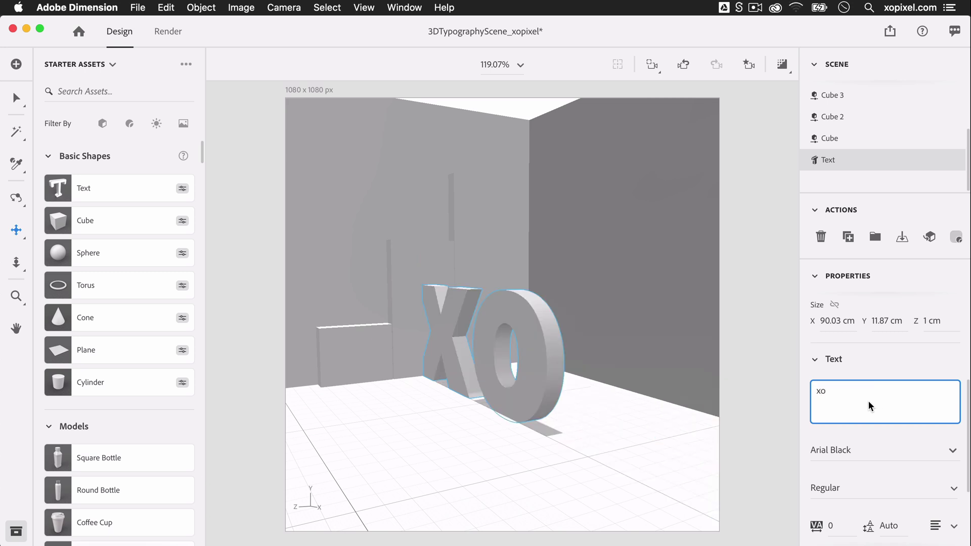
# Set the text's font to Oswald
pyautogui.click(885, 457)
pyautogui.scroll(-15, 917, 354)
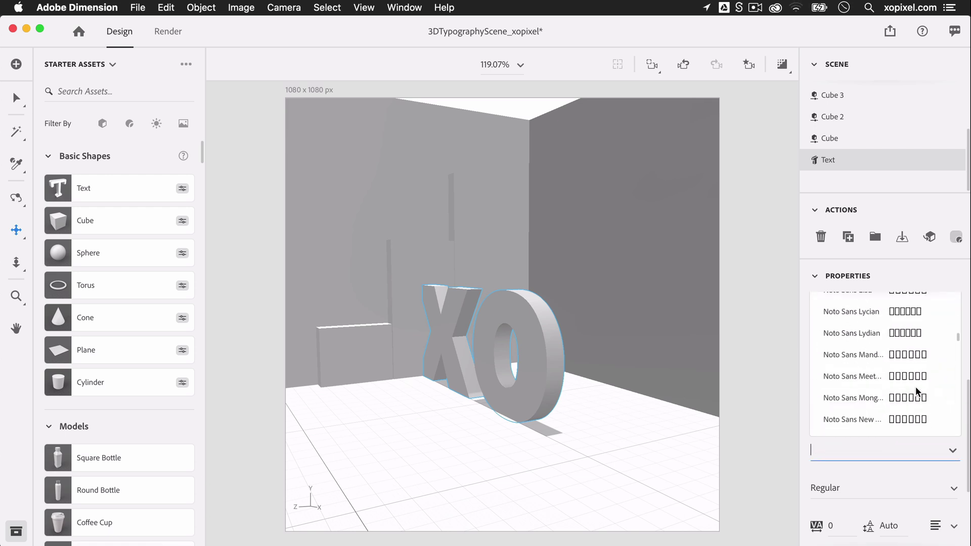
pyautogui.scroll(-10, 915, 386)
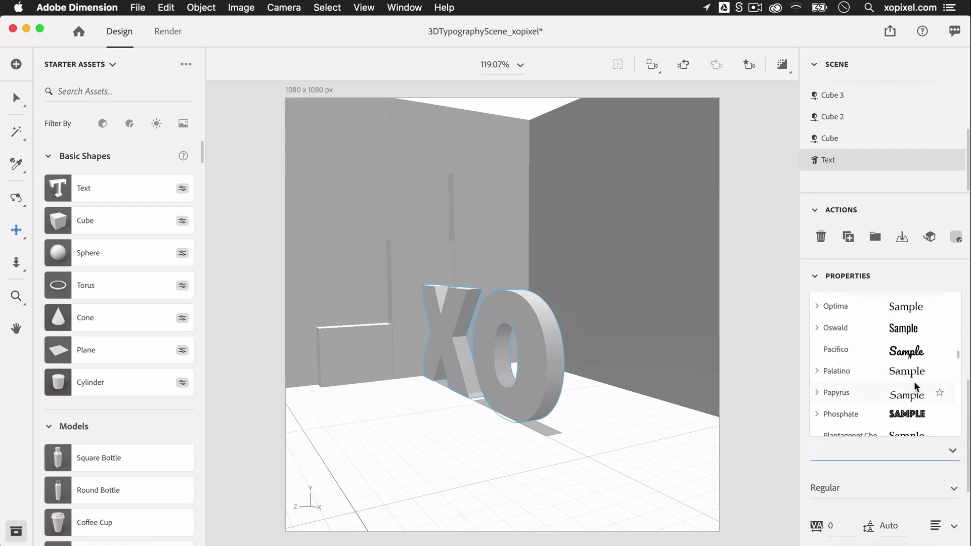
pyautogui.click(902, 328)
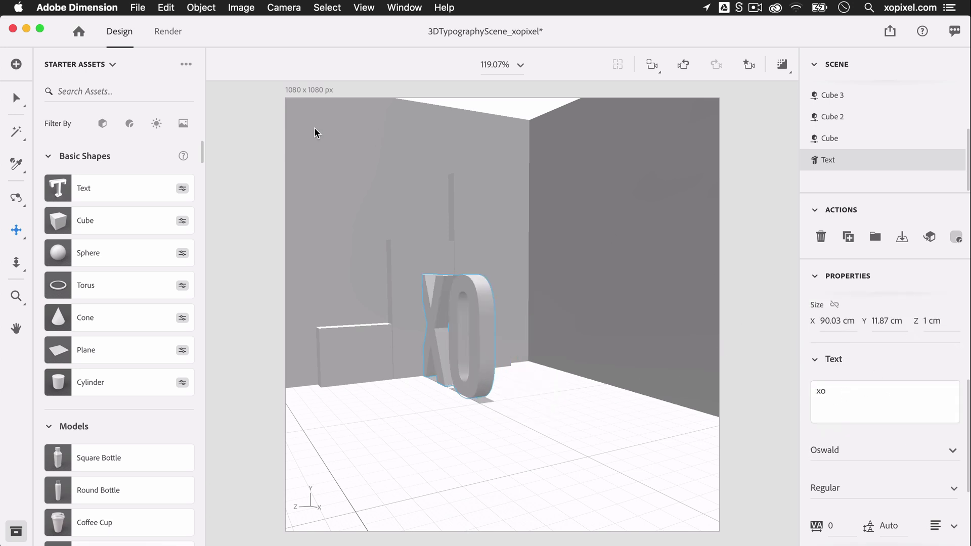
# Rotate the XO letters to face the camera and slide them along Z before the steps
pyautogui.click(16, 97)
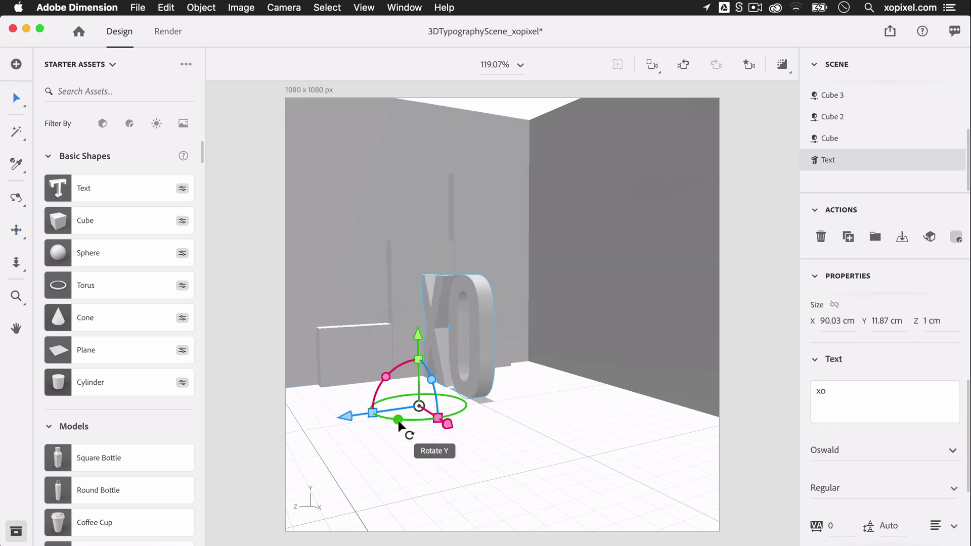
pyautogui.moveTo(399, 423); pyautogui.dragTo(540, 473)
pyautogui.moveTo(420, 463); pyautogui.dragTo(326, 468)
pyautogui.moveTo(382, 486); pyautogui.dragTo(435, 483)
pyautogui.moveTo(338, 478); pyautogui.dragTo(354, 478)
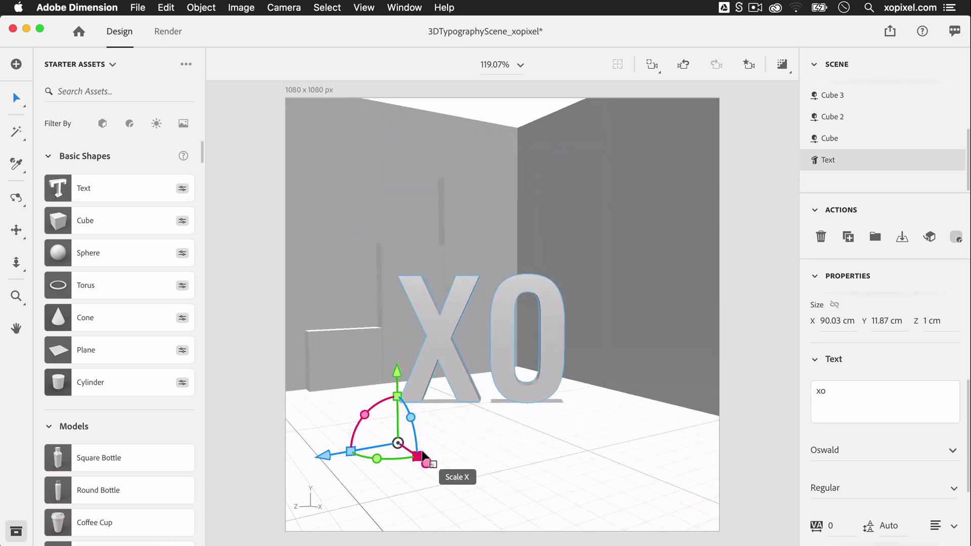
pyautogui.moveTo(325, 455); pyautogui.dragTo(325, 455)
pyautogui.click(543, 450)
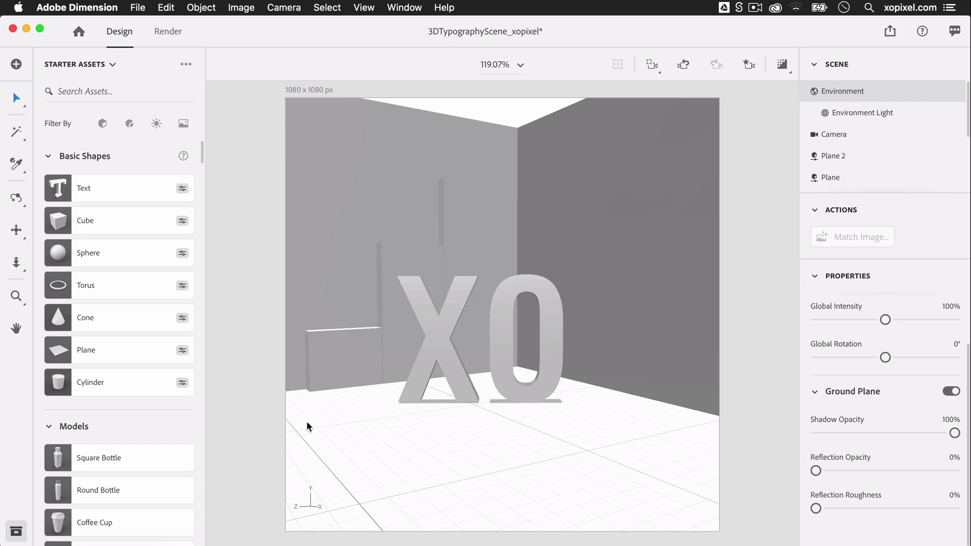
# Add a cylinder, shrink it and move it left of the XO letters
pyautogui.click(137, 379)
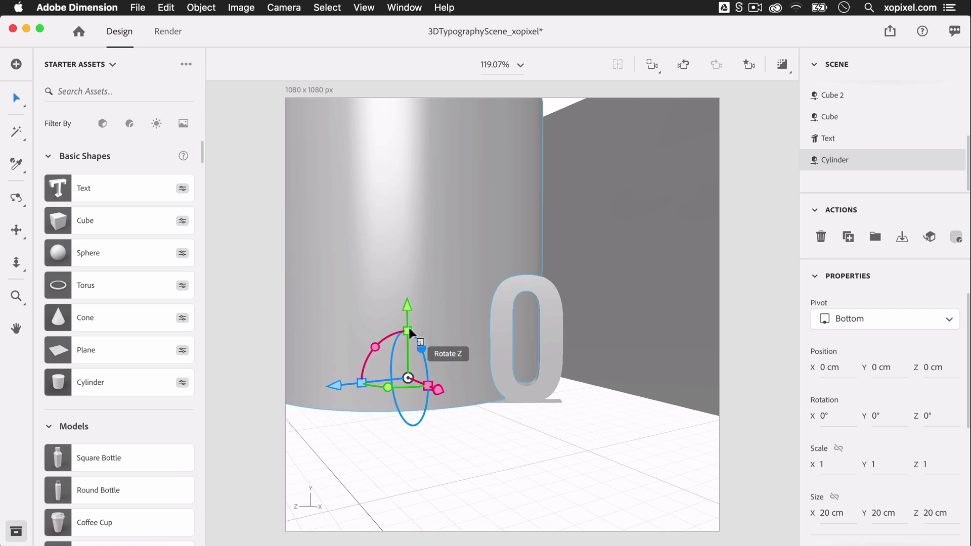
pyautogui.moveTo(409, 328); pyautogui.dragTo(572, 467)
pyautogui.moveTo(473, 434); pyautogui.dragTo(324, 449)
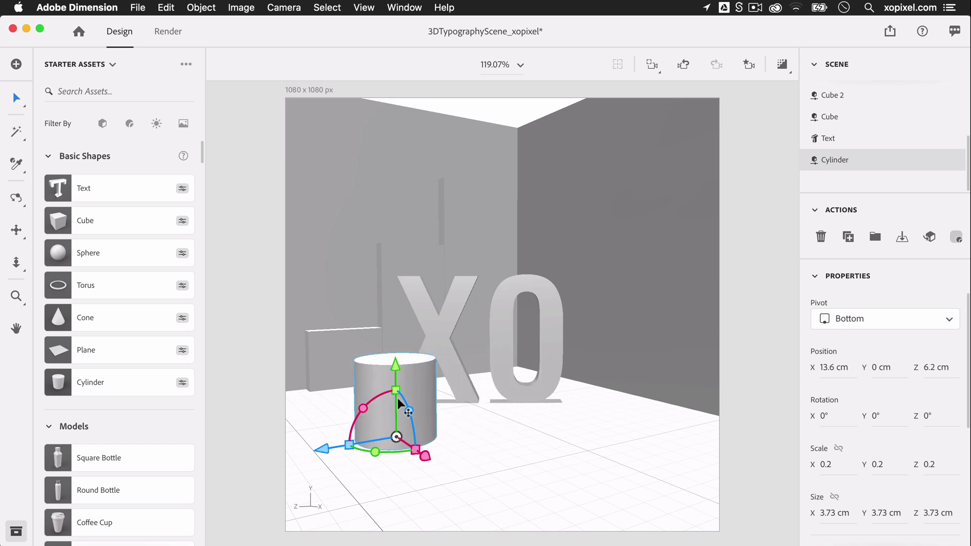
pyautogui.moveTo(398, 392); pyautogui.dragTo(397, 383)
pyautogui.moveTo(400, 447); pyautogui.dragTo(374, 424)
pyautogui.moveTo(280, 421); pyautogui.dragTo(279, 422)
pyautogui.moveTo(372, 431); pyautogui.dragTo(376, 433)
pyautogui.moveTo(275, 425); pyautogui.dragTo(268, 423)
# Shift the XO text along X and move the cylinder along depth
pyautogui.moveTo(381, 450); pyautogui.dragTo(340, 419, button='right')
pyautogui.click(472, 375)
pyautogui.moveTo(429, 408); pyautogui.dragTo(351, 381)
pyautogui.click(351, 381)
pyautogui.moveTo(291, 408); pyautogui.dragTo(305, 407)
# Set the cylinder's size to 3.5 cm on X, Y and Z
pyautogui.click(835, 514)
pyautogui.write('3.5')
pyautogui.press('Return')
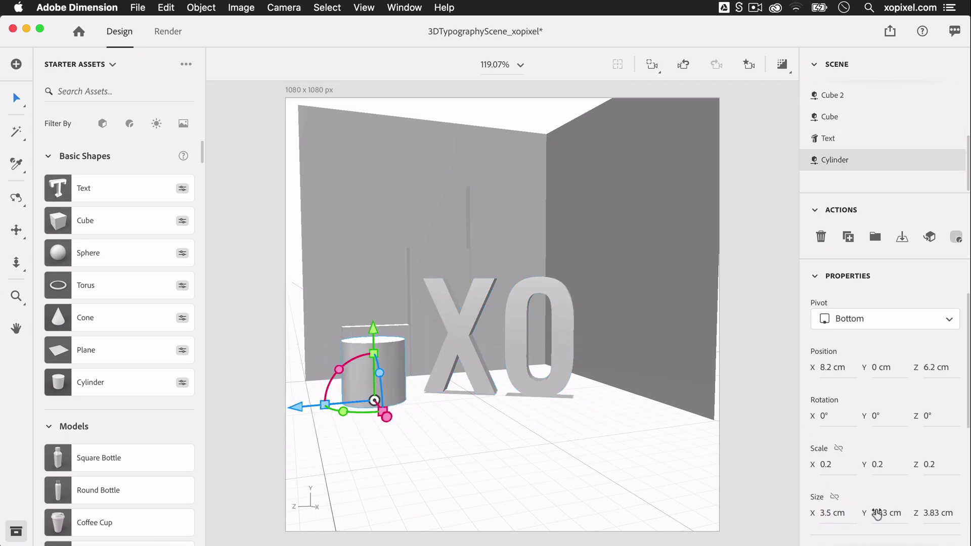
pyautogui.click(877, 513)
pyautogui.write('3.5')
pyautogui.press('Return')
pyautogui.click(944, 512)
pyautogui.write('3')
pyautogui.press('Return')
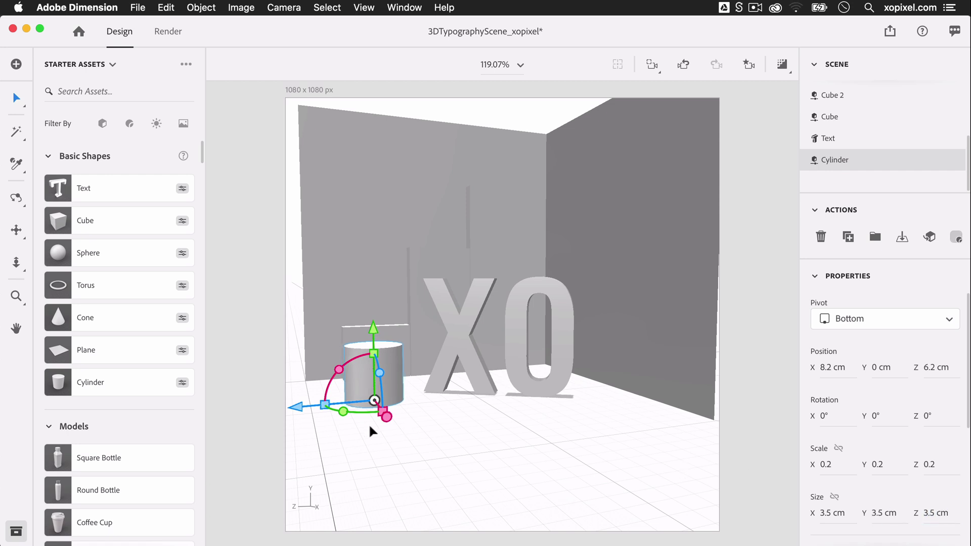
# Nudge the cylinder into place at X 6.7 cm, Z 5.6 cm
pyautogui.moveTo(303, 408); pyautogui.dragTo(314, 407)
pyautogui.moveTo(398, 421); pyautogui.dragTo(387, 432)
pyautogui.moveTo(387, 431); pyautogui.dragTo(463, 419, button='middle')
pyautogui.click(449, 427)
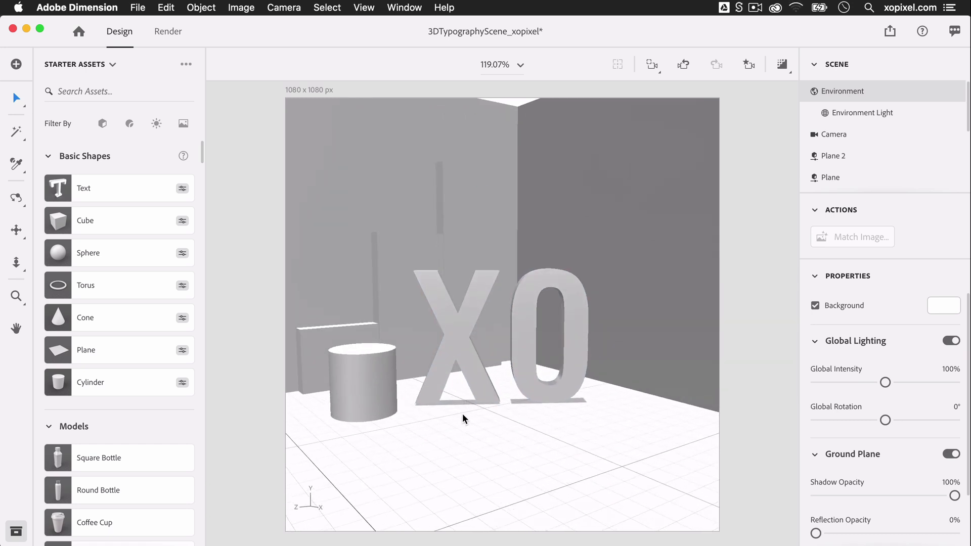
# Add a sphere, raise it off the floor and set its size to 2 cm
pyautogui.click(141, 250)
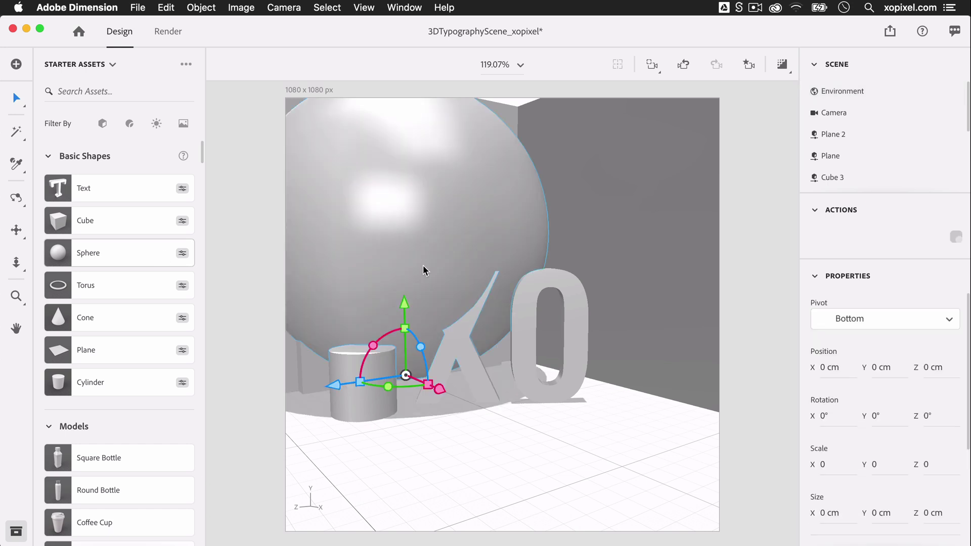
pyautogui.click(405, 328)
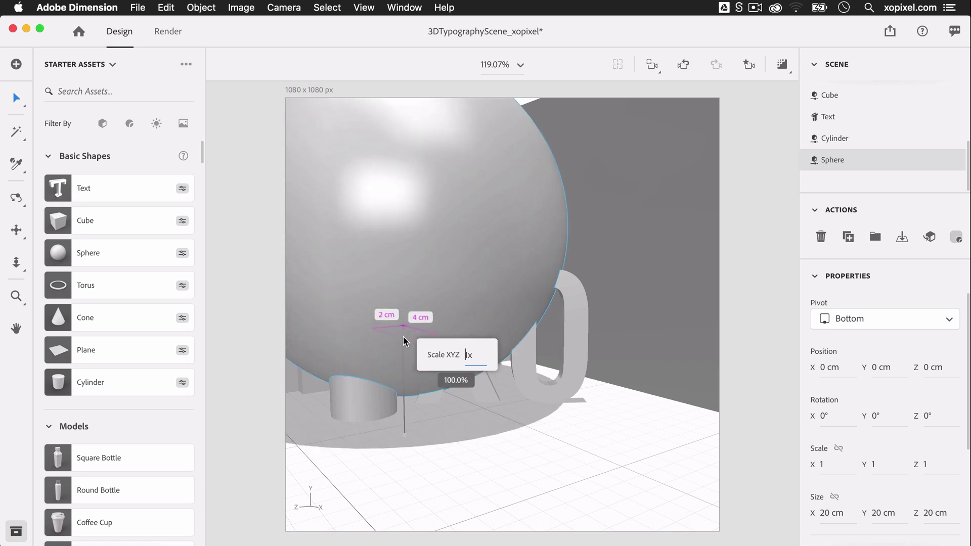
pyautogui.click(405, 346)
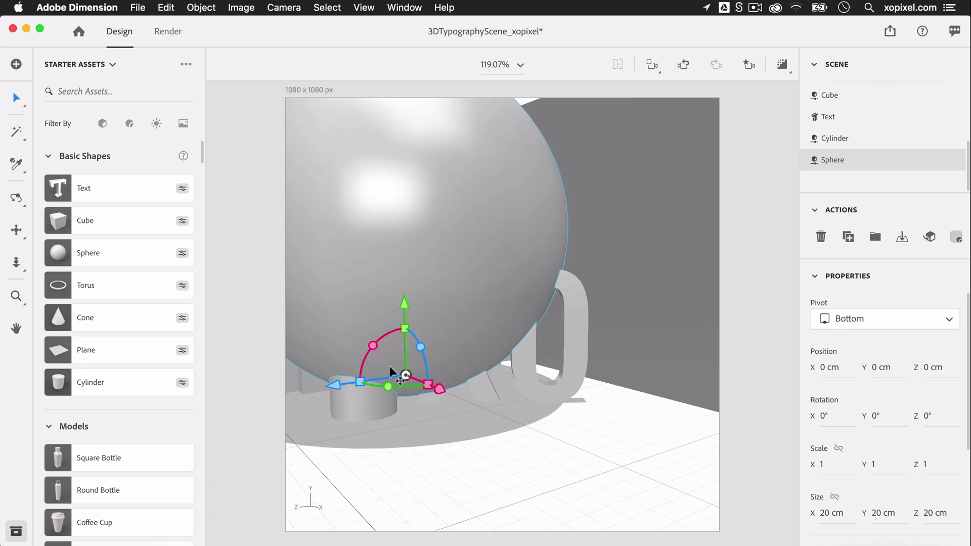
pyautogui.moveTo(359, 381); pyautogui.dragTo(385, 371)
pyautogui.moveTo(404, 305); pyautogui.dragTo(405, 248)
pyautogui.click(835, 512)
pyautogui.write('2')
pyautogui.press('Return')
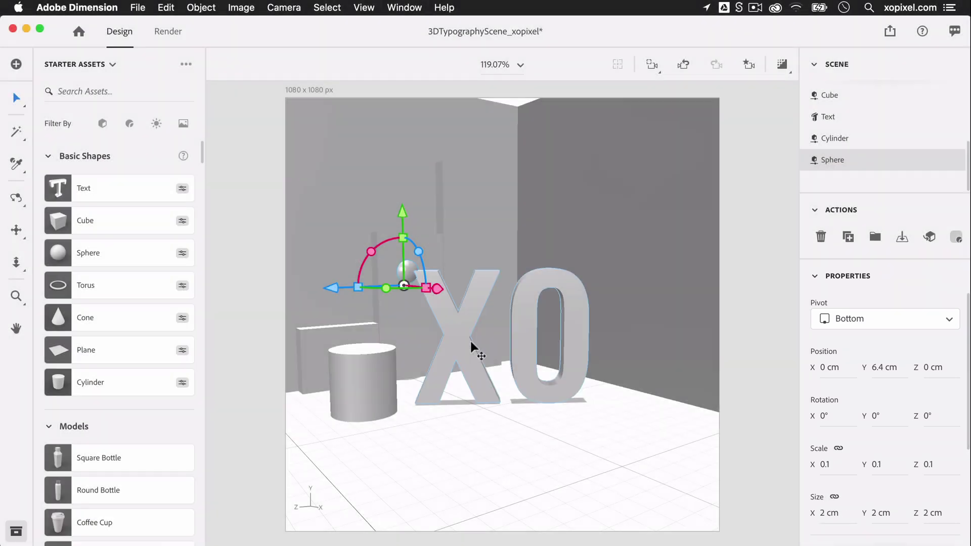
# Move the sphere onto the cylinder top at X 6.3, Y 3.8, Z 5.5 cm
pyautogui.moveTo(436, 287); pyautogui.dragTo(560, 322)
pyautogui.moveTo(443, 298); pyautogui.dragTo(305, 308)
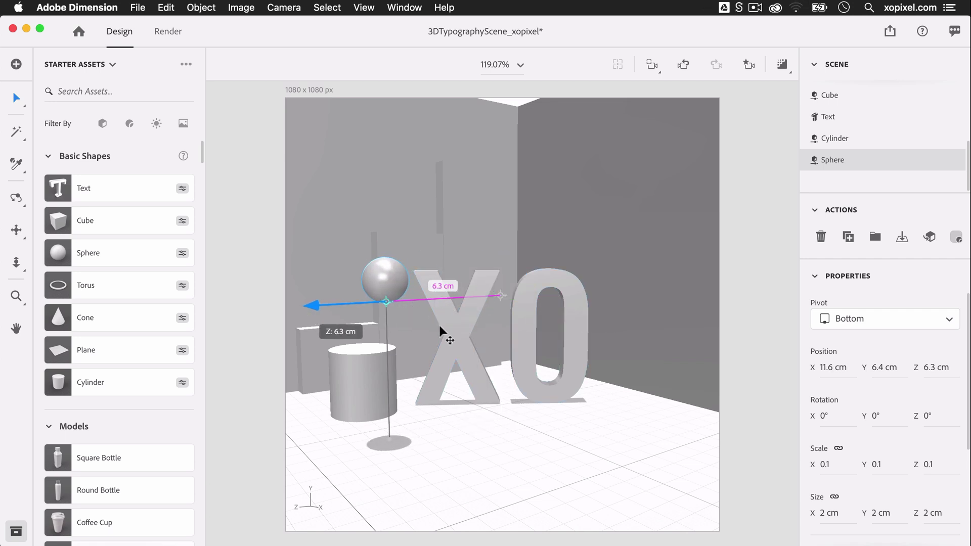
pyautogui.moveTo(416, 310); pyautogui.dragTo(332, 278)
pyautogui.moveTo(277, 299); pyautogui.dragTo(303, 298)
pyautogui.moveTo(389, 299); pyautogui.dragTo(386, 299)
pyautogui.moveTo(356, 240); pyautogui.dragTo(357, 266)
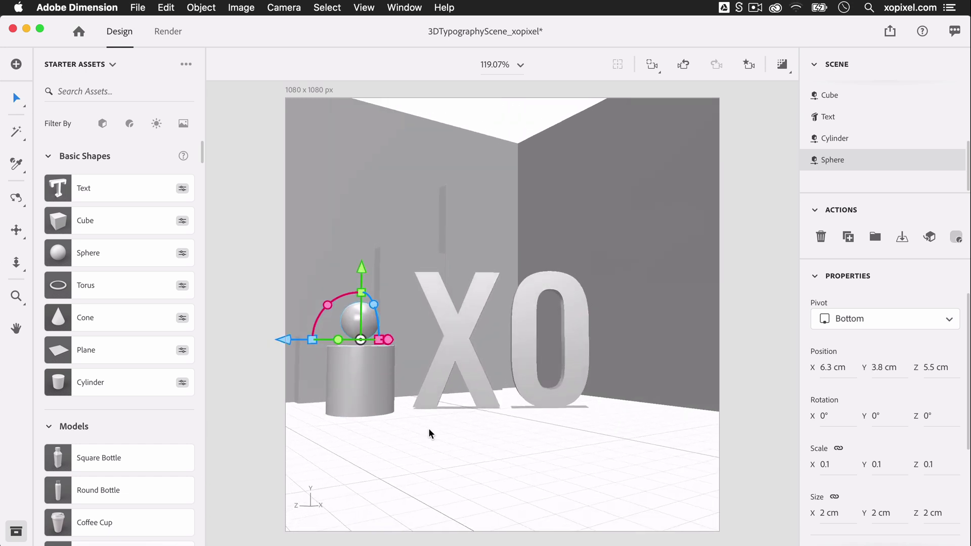
pyautogui.moveTo(431, 431); pyautogui.dragTo(427, 435, button='middle')
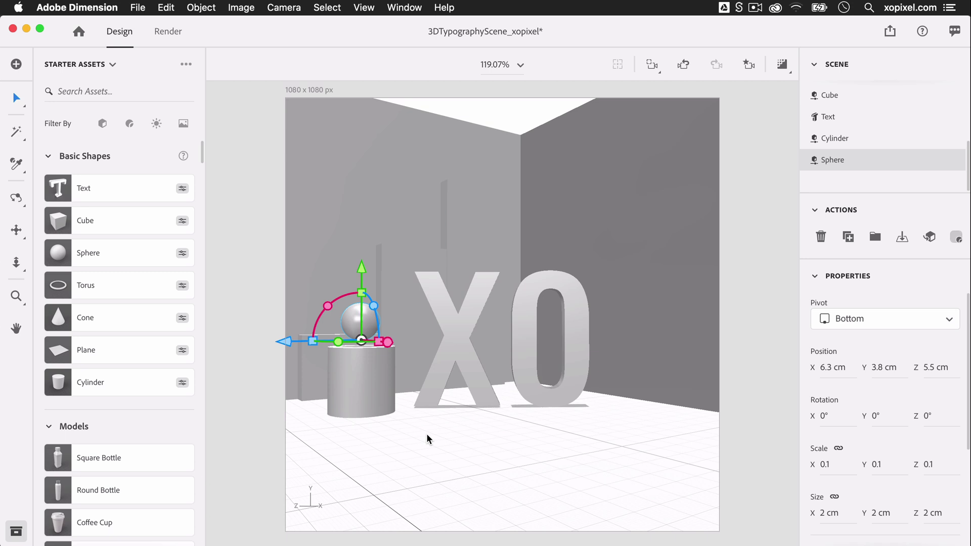
pyautogui.moveTo(426, 432); pyautogui.dragTo(426, 436, button='middle')
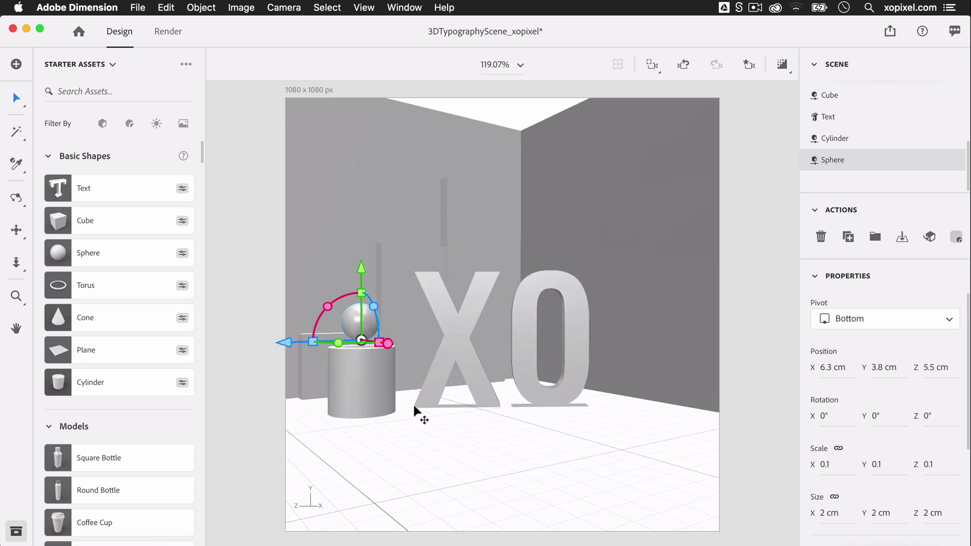
pyautogui.scroll(2, 404, 396)
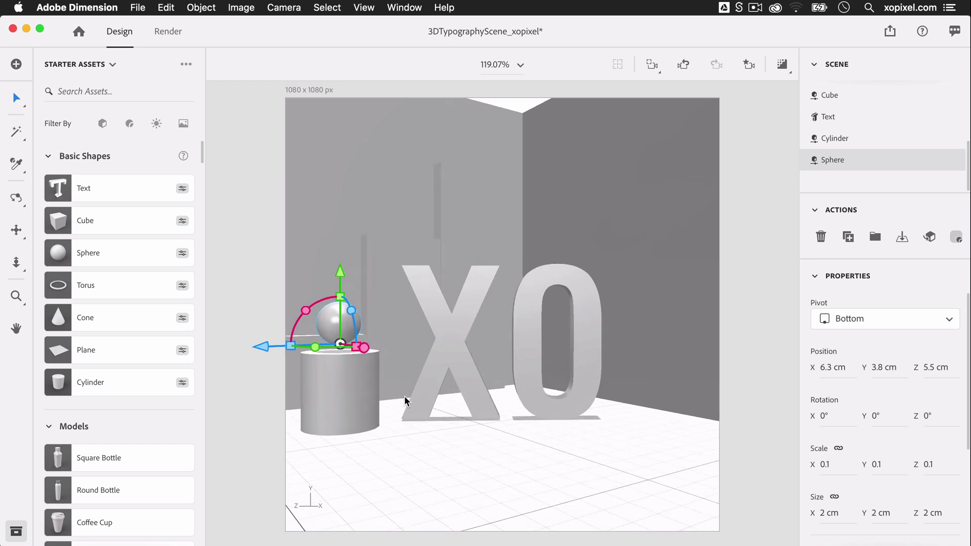
pyautogui.scroll(2, 404, 395)
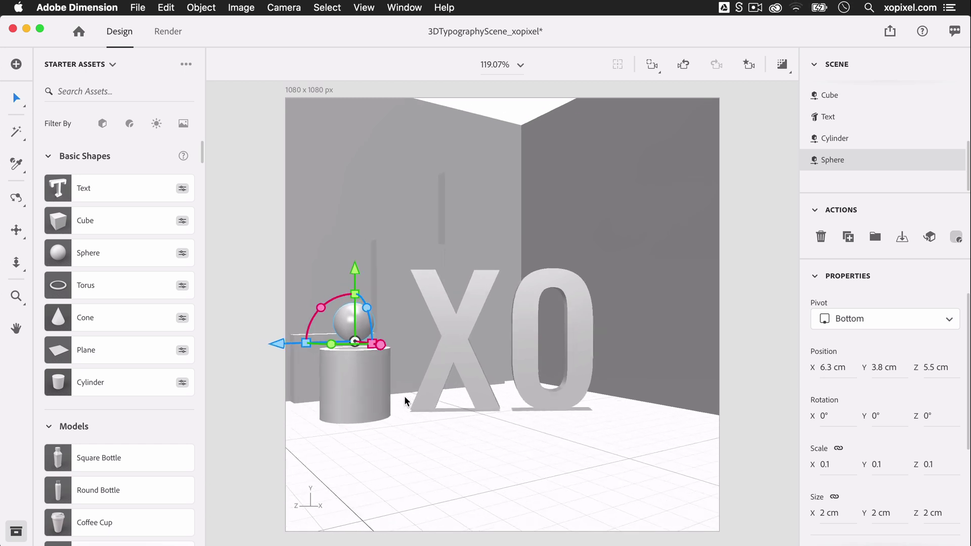
# Move the XO text back to depth 2.2 cm and adjust the sphere's depth
pyautogui.click(407, 393)
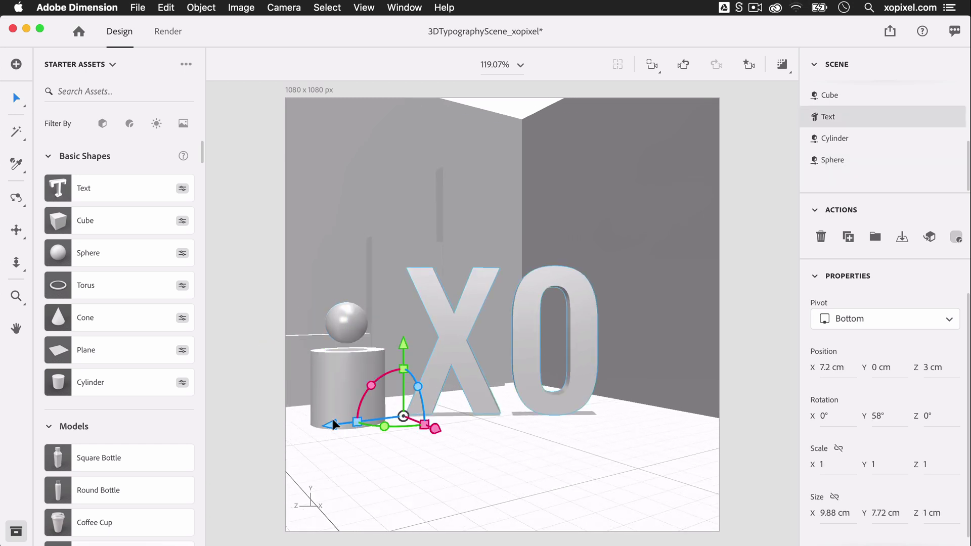
pyautogui.moveTo(336, 423); pyautogui.dragTo(282, 430)
pyautogui.click(347, 363)
pyautogui.click(352, 323)
pyautogui.moveTo(282, 347); pyautogui.dragTo(287, 343)
pyautogui.click(504, 469)
pyautogui.moveTo(517, 463); pyautogui.dragTo(511, 470, button='right')
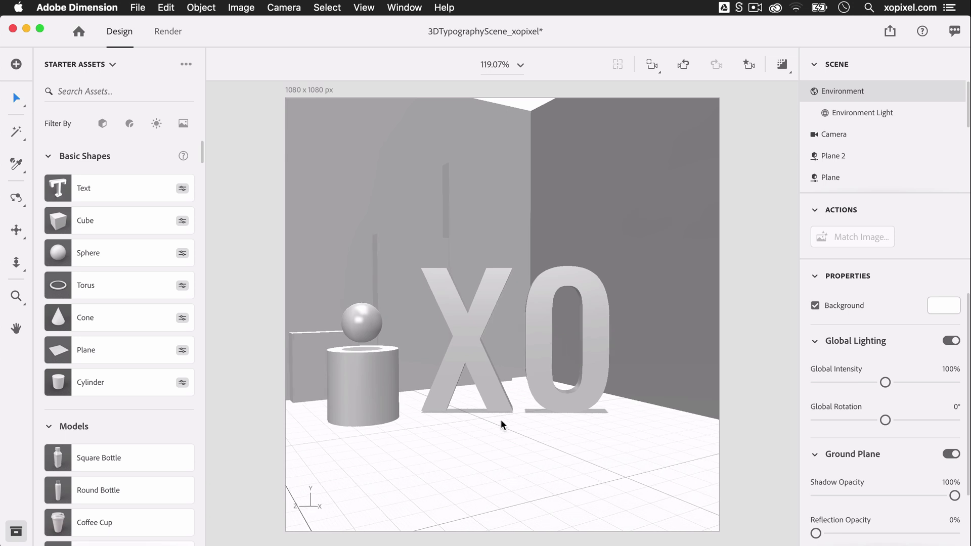
# Nudge the XO text along depth and seat the sphere on the cylinder
pyautogui.click(492, 372)
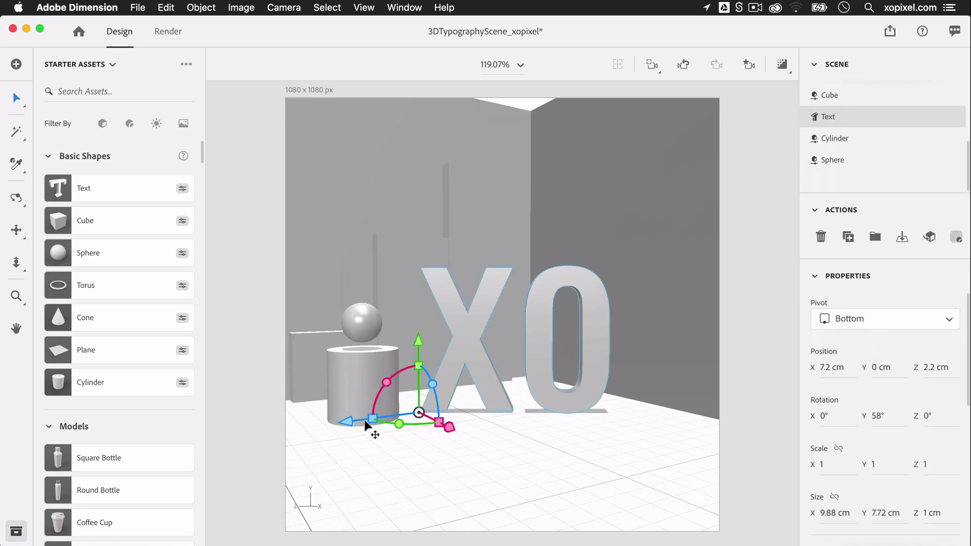
pyautogui.moveTo(349, 422); pyautogui.dragTo(353, 427)
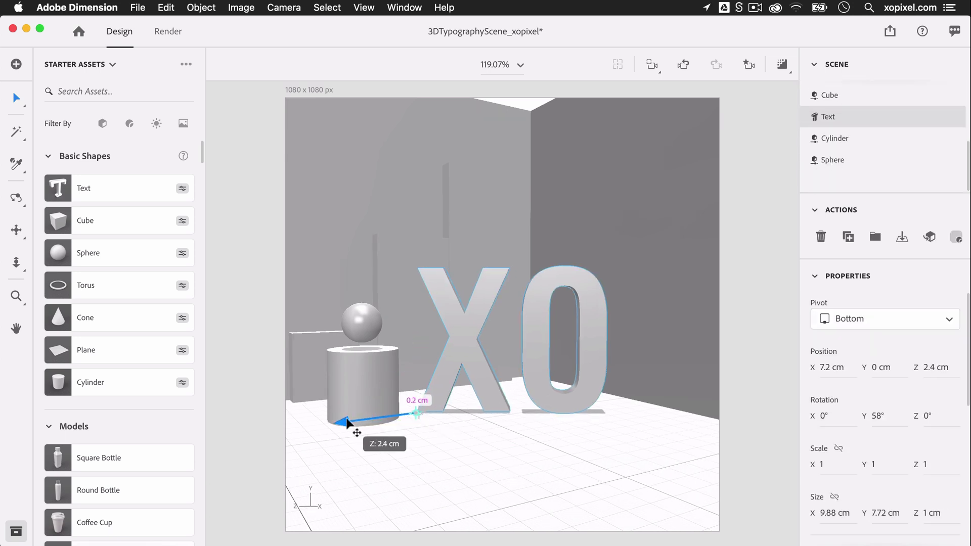
pyautogui.click(567, 433)
pyautogui.click(369, 315)
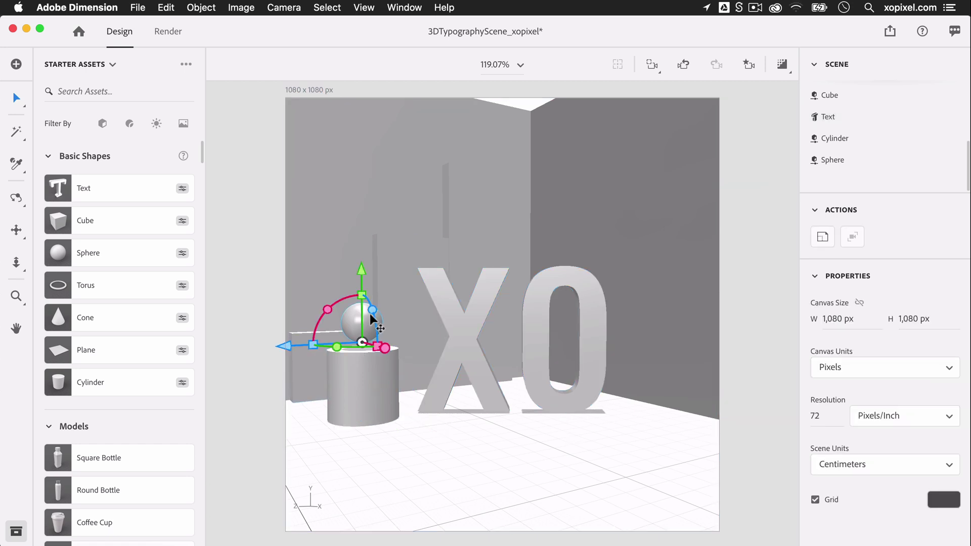
pyautogui.moveTo(362, 269); pyautogui.dragTo(391, 349)
pyautogui.click(423, 451)
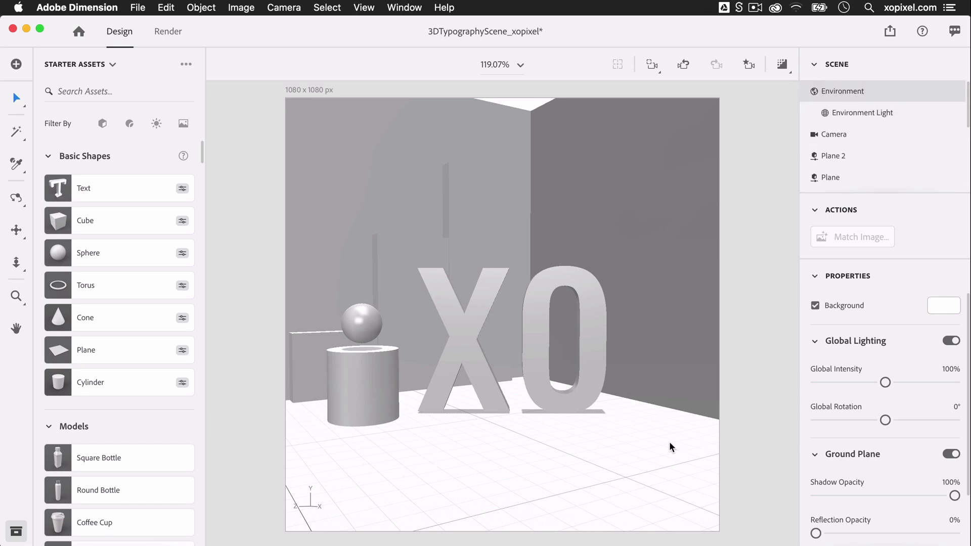
pyautogui.scroll(-5, 670, 444)
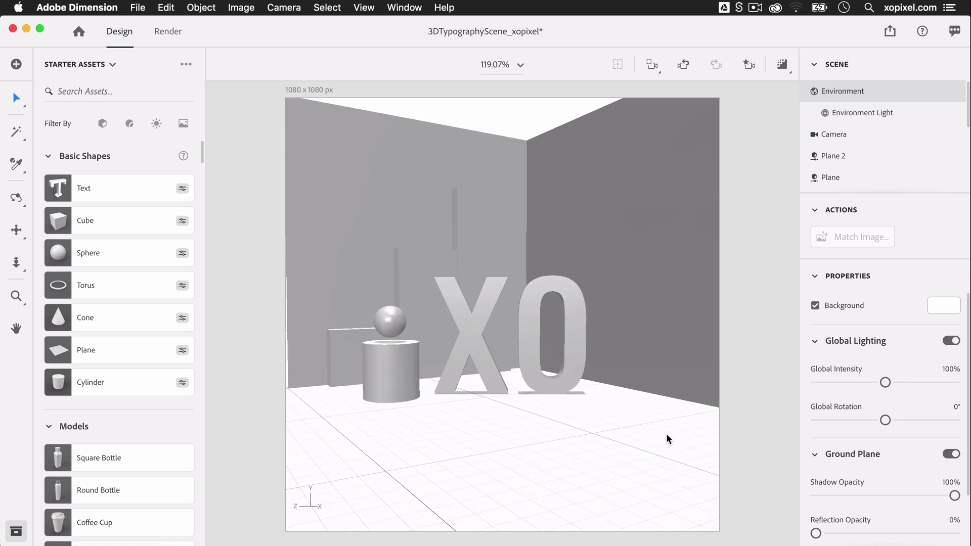
pyautogui.scroll(3, 666, 439)
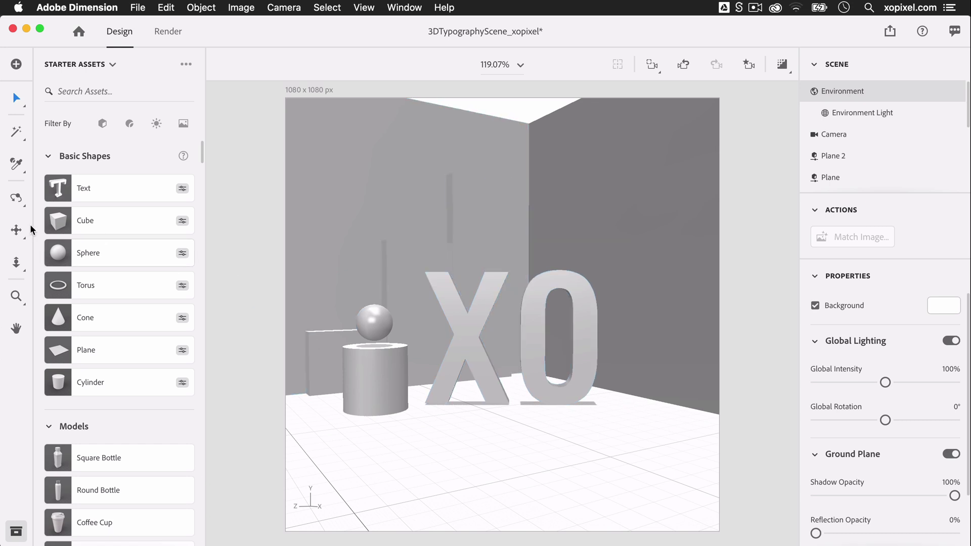
# Add a second sphere and shrink it to 0.2 scale
pyautogui.click(16, 230)
pyautogui.moveTo(574, 246); pyautogui.dragTo(540, 247)
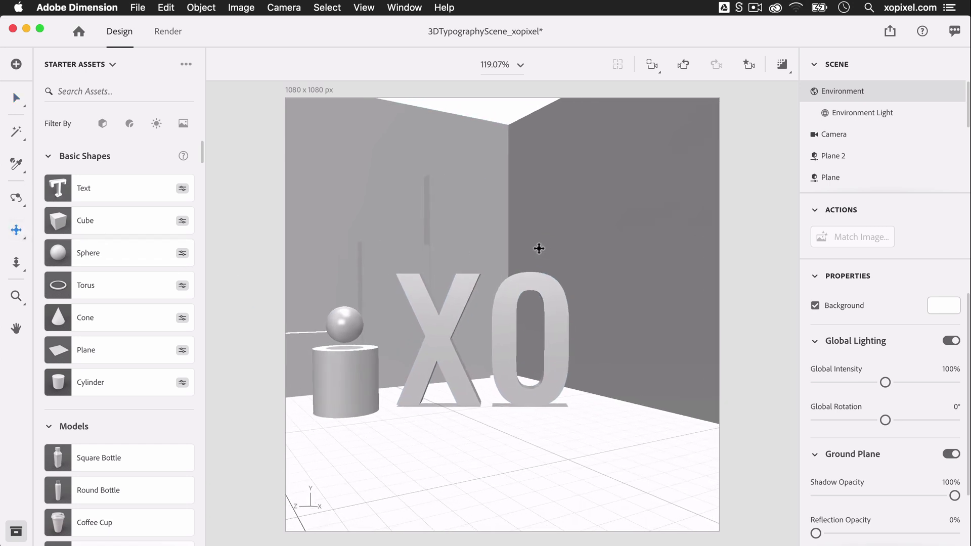
pyautogui.click(155, 255)
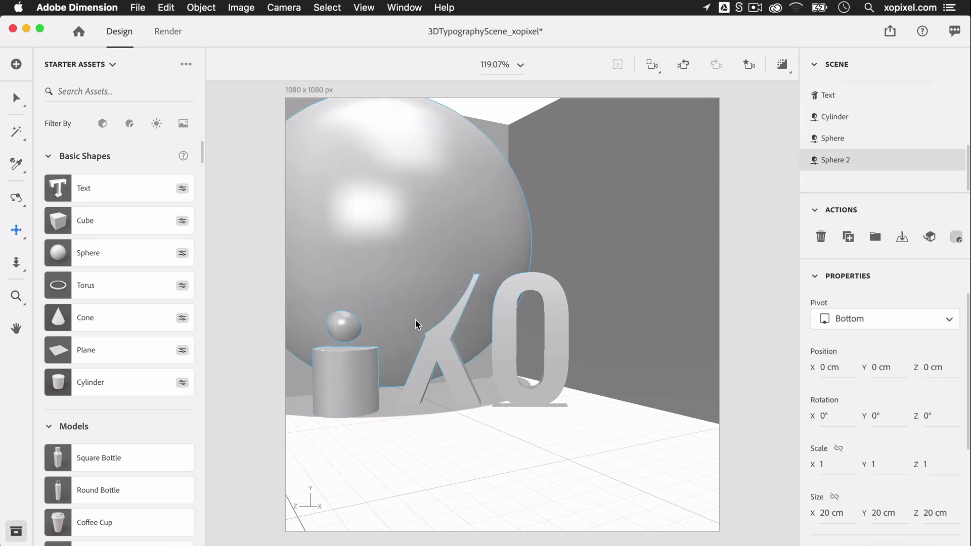
pyautogui.press('v')
pyautogui.moveTo(429, 395); pyautogui.dragTo(576, 431)
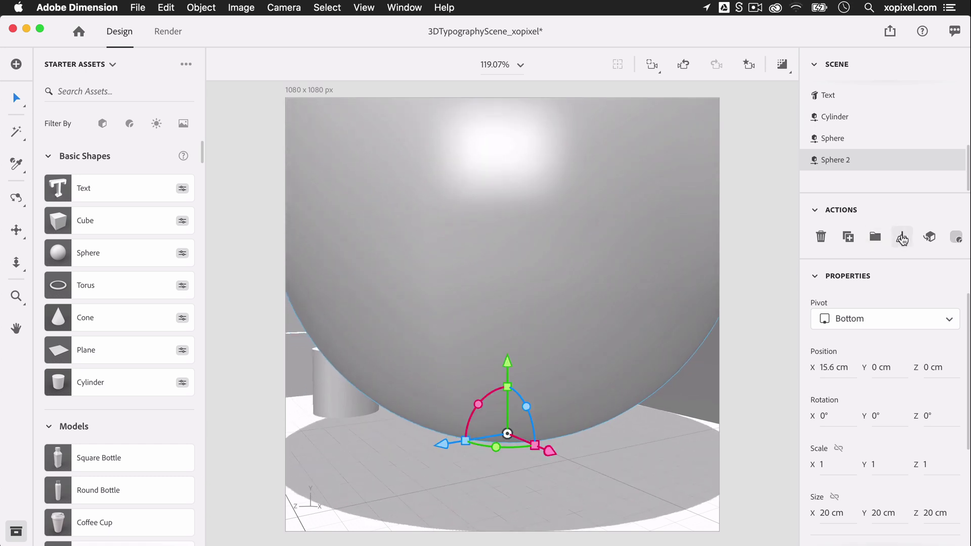
pyautogui.moveTo(508, 385); pyautogui.dragTo(505, 424)
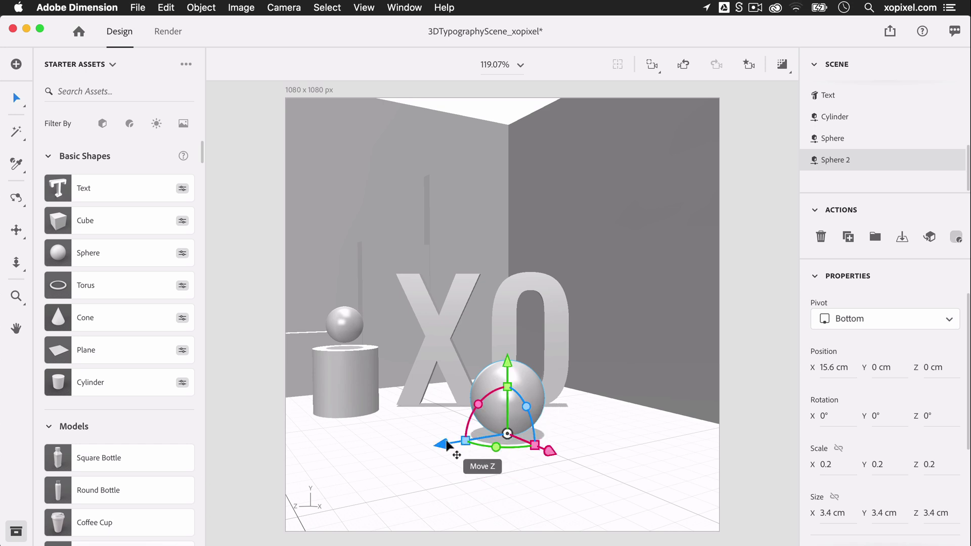
# Place the small sphere on the floor right of the O at X 17.3 cm, Z -5.3 cm
pyautogui.moveTo(447, 445); pyautogui.dragTo(582, 422)
pyautogui.moveTo(667, 429); pyautogui.dragTo(699, 443)
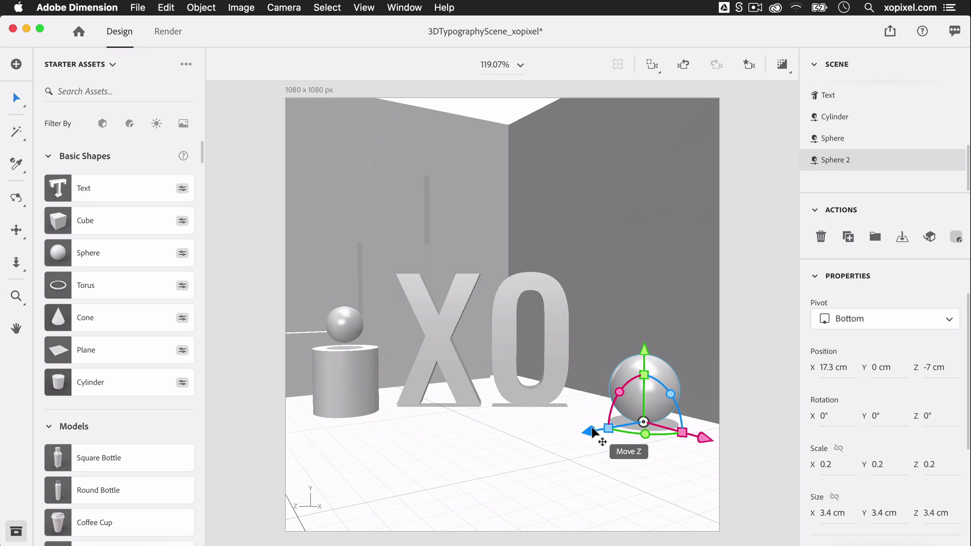
pyautogui.moveTo(593, 432); pyautogui.dragTo(563, 449)
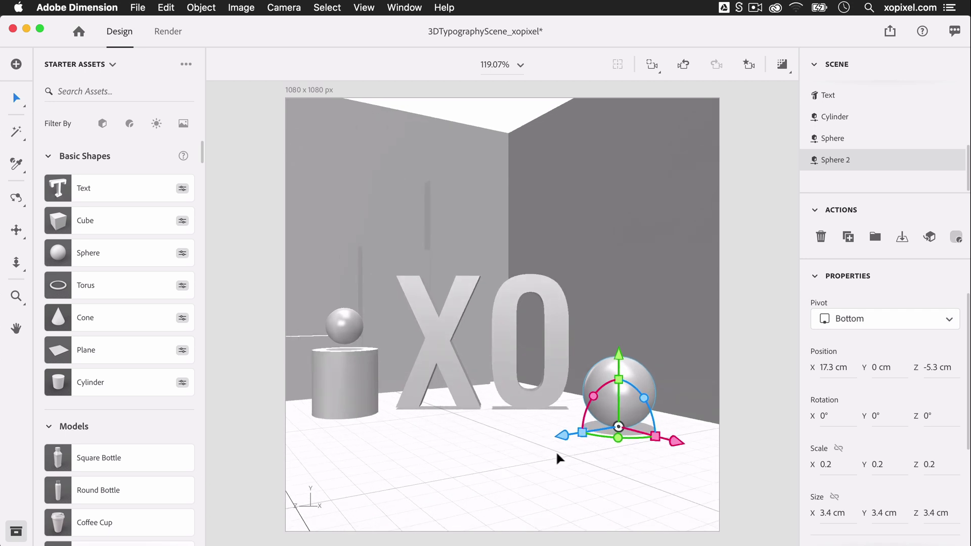
pyautogui.scroll(5, 497, 454)
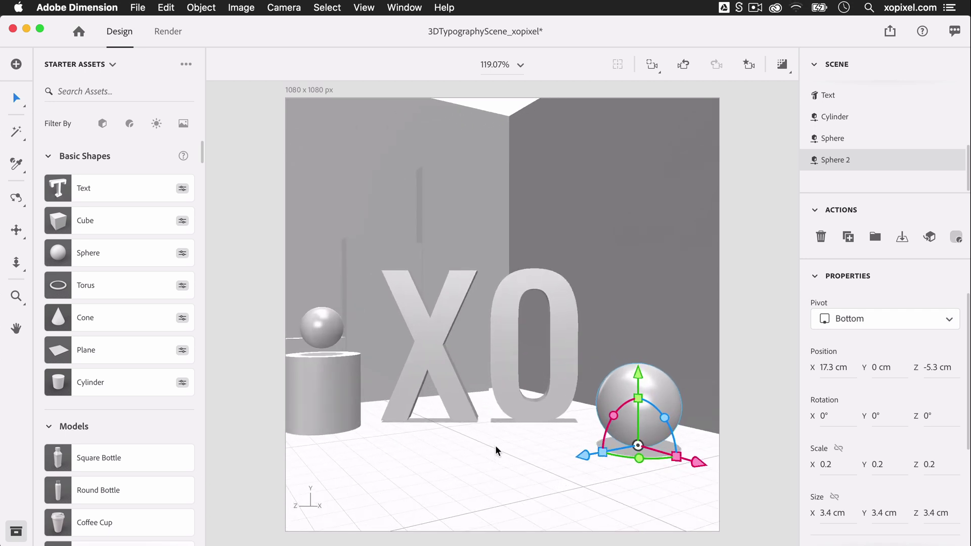
pyautogui.keyDown('alt'); pyautogui.moveTo(496, 448); pyautogui.dragTo(496, 465); pyautogui.keyUp('alt')
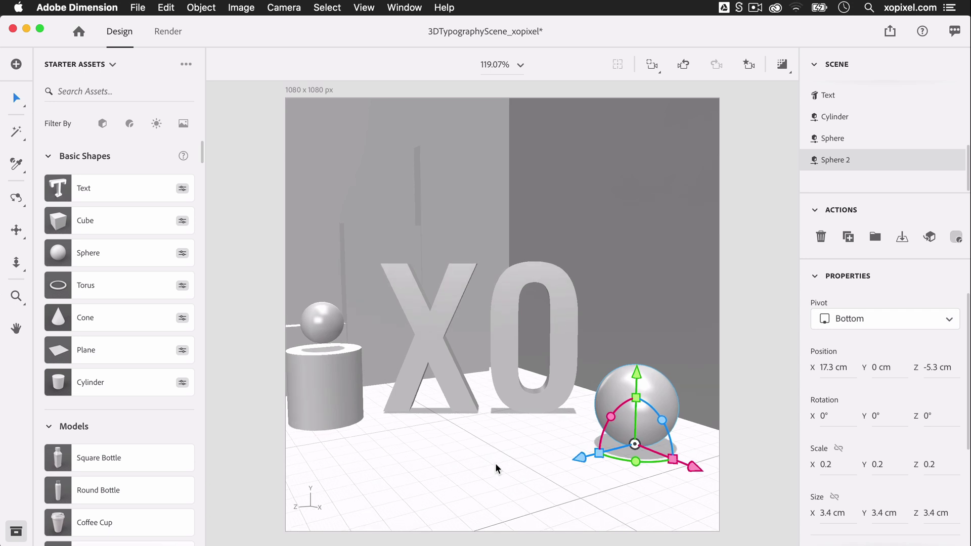
pyautogui.click(16, 230)
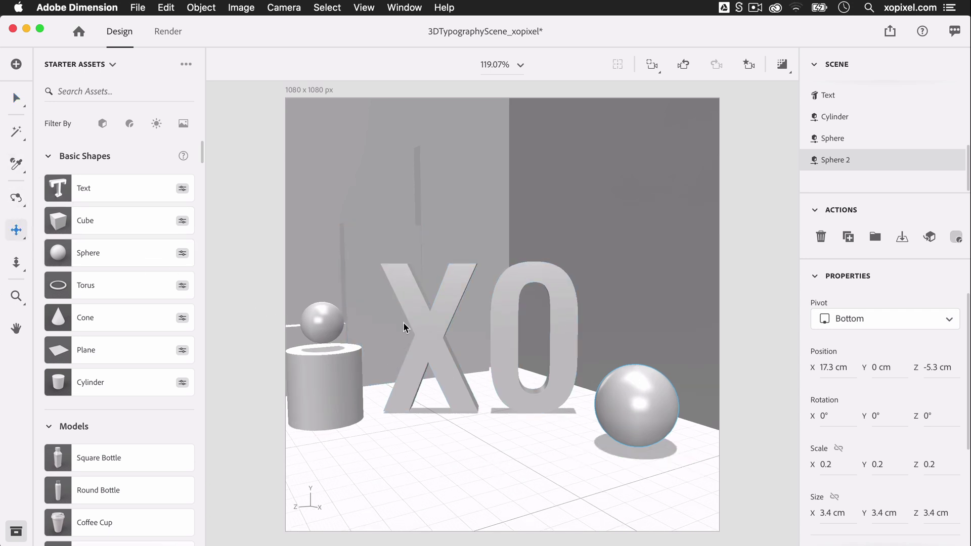
pyautogui.keyDown('alt'); pyautogui.moveTo(448, 228); pyautogui.dragTo(467, 286); pyautogui.keyUp('alt')
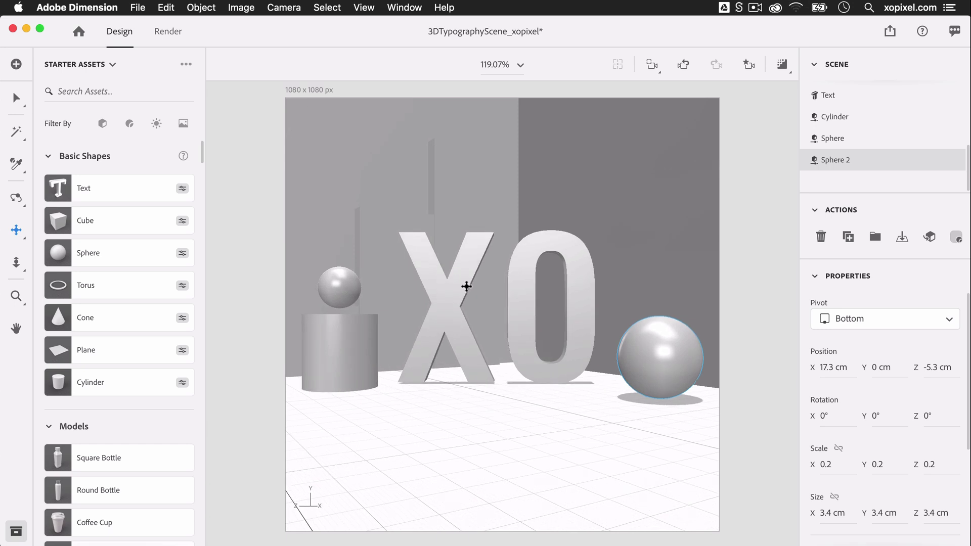
pyautogui.keyDown('alt'); pyautogui.moveTo(470, 295); pyautogui.dragTo(473, 301); pyautogui.keyUp('alt')
pyautogui.click(27, 97)
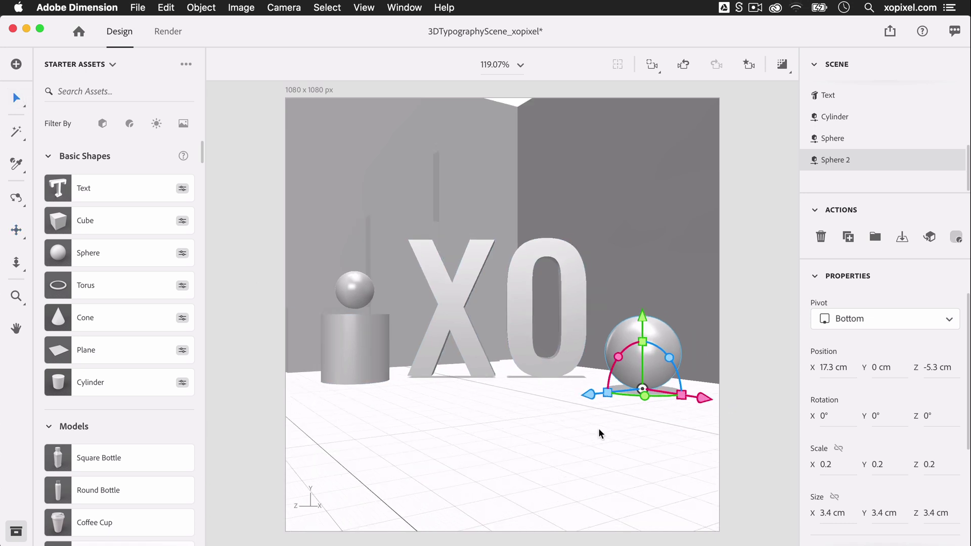
pyautogui.click(16, 229)
pyautogui.moveTo(466, 291); pyautogui.dragTo(494, 368)
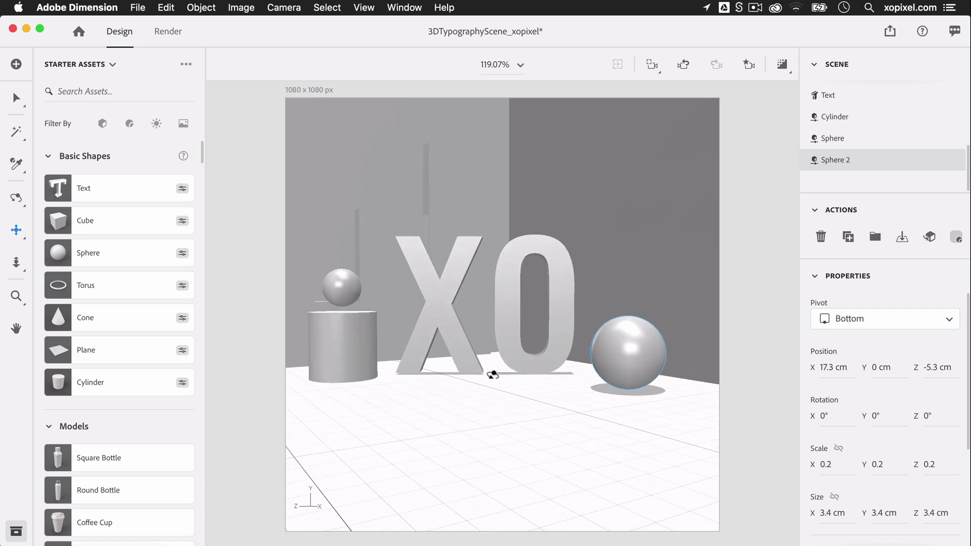
pyautogui.click(14, 97)
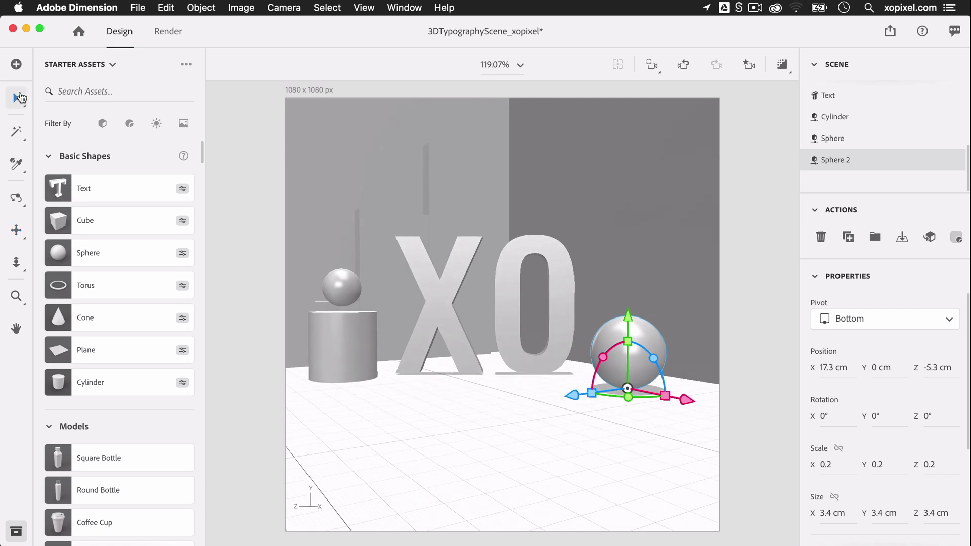
pyautogui.click(598, 327)
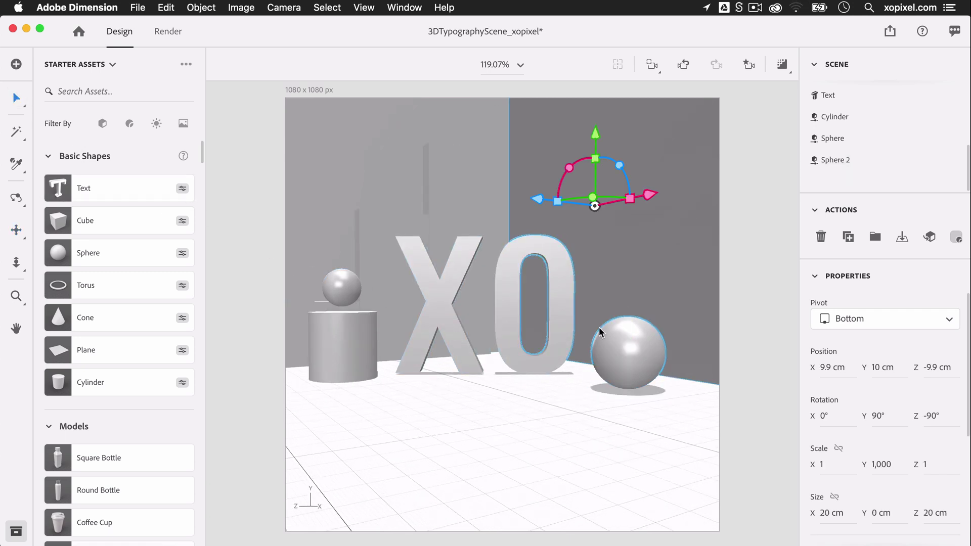
pyautogui.click(622, 375)
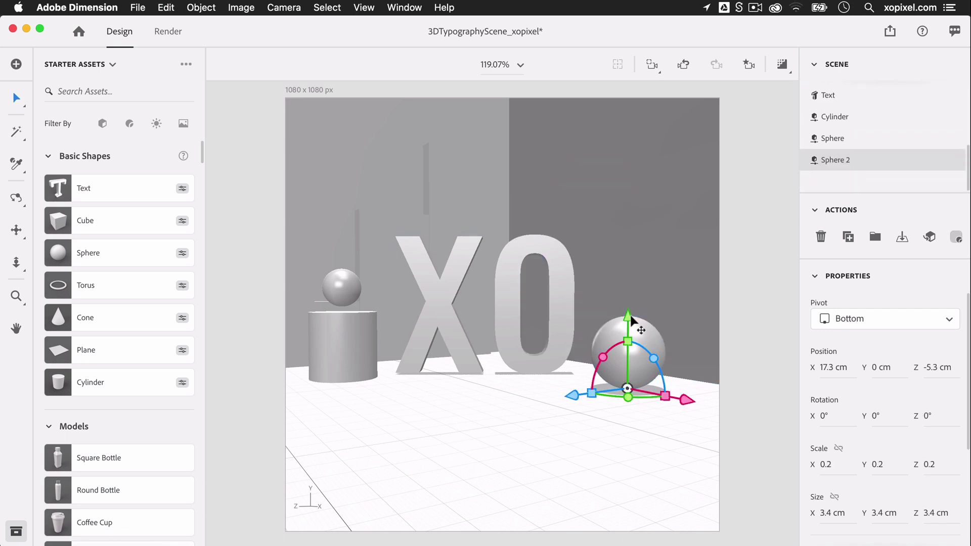
# Duplicate Sphere 2 into floating Sphere 3, then into a smaller 1 cm Sphere 4 at Y 7.8 cm
pyautogui.keyDown('alt'); pyautogui.moveTo(627, 318); pyautogui.dragTo(635, 252); pyautogui.keyUp('alt')
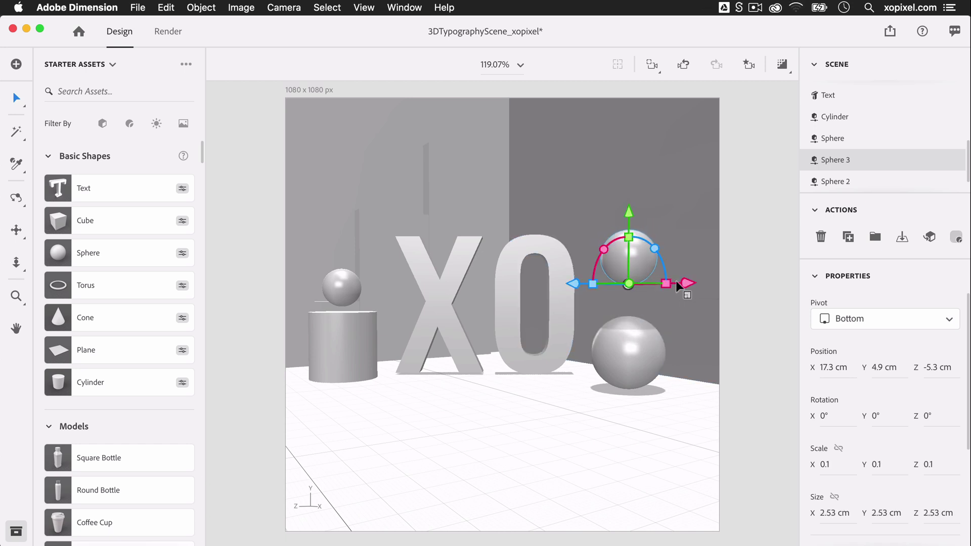
pyautogui.moveTo(686, 286); pyautogui.dragTo(639, 284)
pyautogui.moveTo(542, 283); pyautogui.dragTo(561, 282)
pyautogui.moveTo(584, 330); pyautogui.dragTo(569, 330, button='middle')
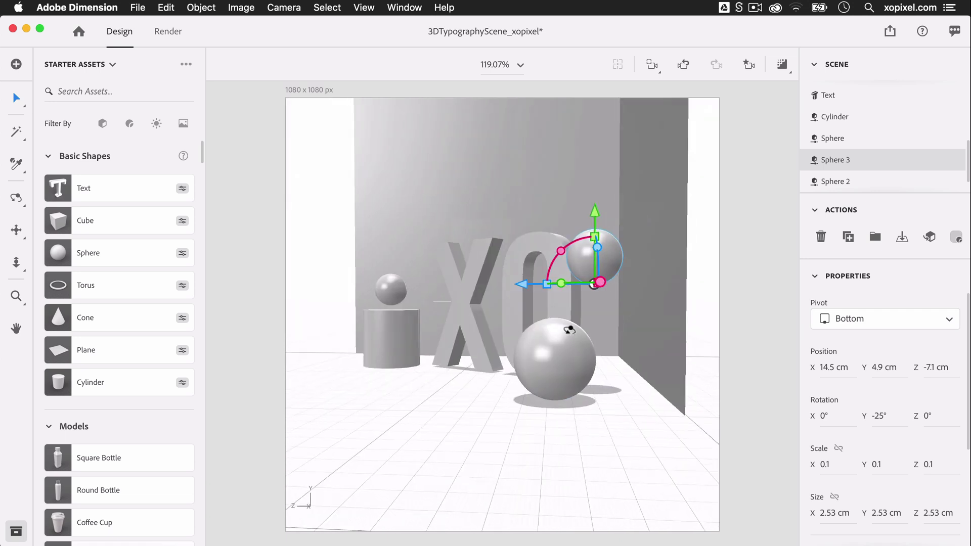
pyautogui.moveTo(521, 284); pyautogui.dragTo(557, 281)
pyautogui.moveTo(626, 283); pyautogui.dragTo(608, 280)
pyautogui.moveTo(535, 369)
pyautogui.mouseDown(button='middle')
pyautogui.moveTo(564, 369)
pyautogui.moveTo(520, 366)
pyautogui.moveTo(536, 368)
pyautogui.mouseUp(button='middle')
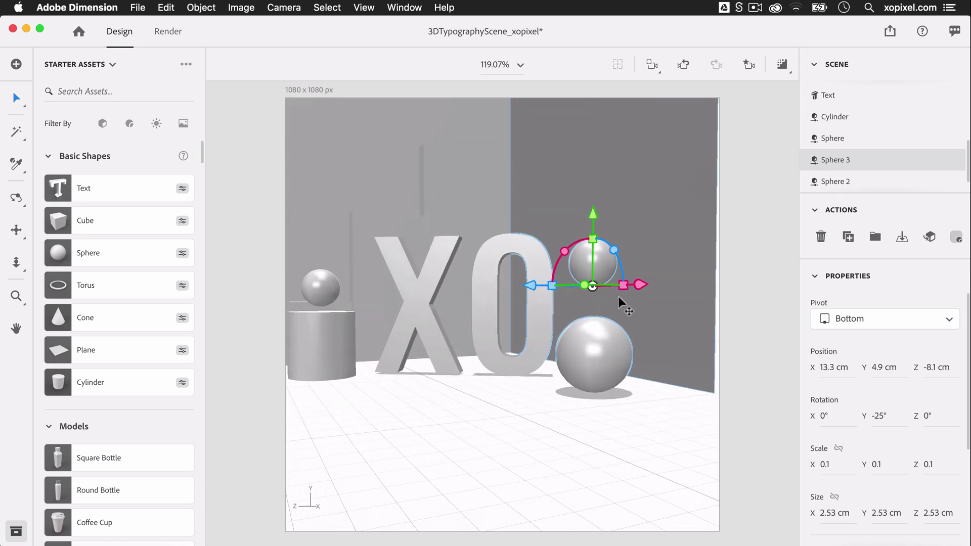
pyautogui.moveTo(593, 215); pyautogui.dragTo(478, 251)
pyautogui.moveTo(593, 223)
pyautogui.keyDown('alt'); pyautogui.mouseDown()
pyautogui.moveTo(590, 157)
pyautogui.moveTo(591, 211)
pyautogui.mouseUp(); pyautogui.keyUp('alt')
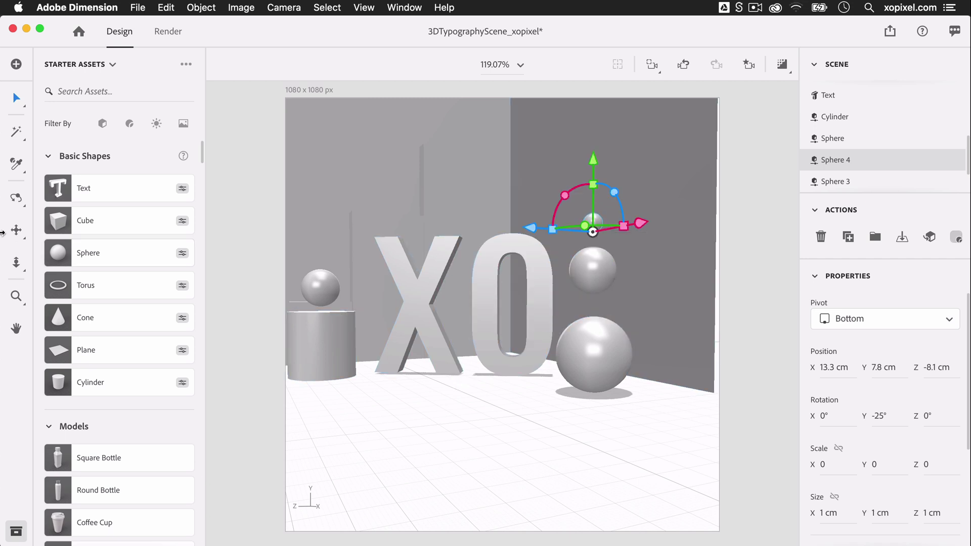
# Lower Sphere 3 to Y 3.9 cm, between the large sphere and Sphere 4
pyautogui.press('2')
pyautogui.moveTo(429, 260); pyautogui.dragTo(470, 269)
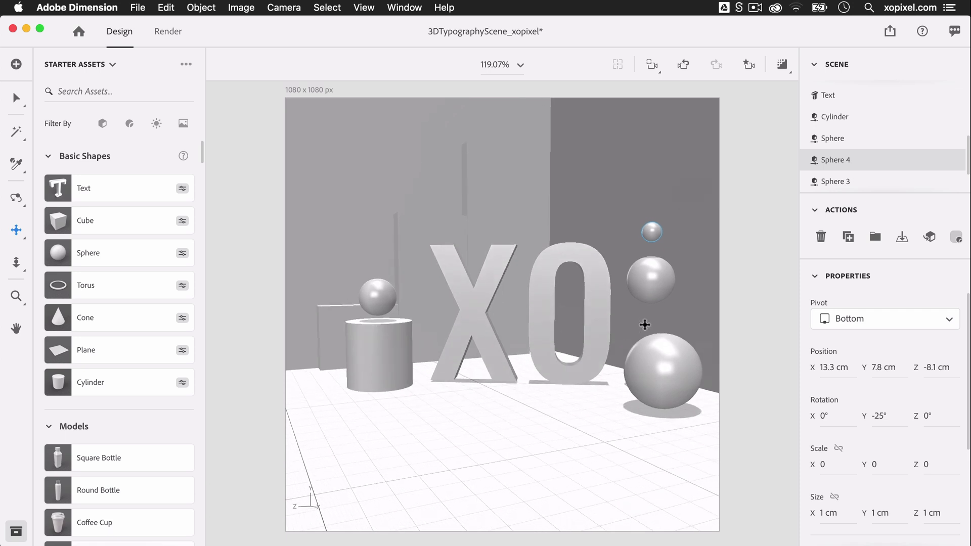
pyautogui.press('v')
pyautogui.click(655, 290)
pyautogui.moveTo(652, 239); pyautogui.dragTo(655, 252)
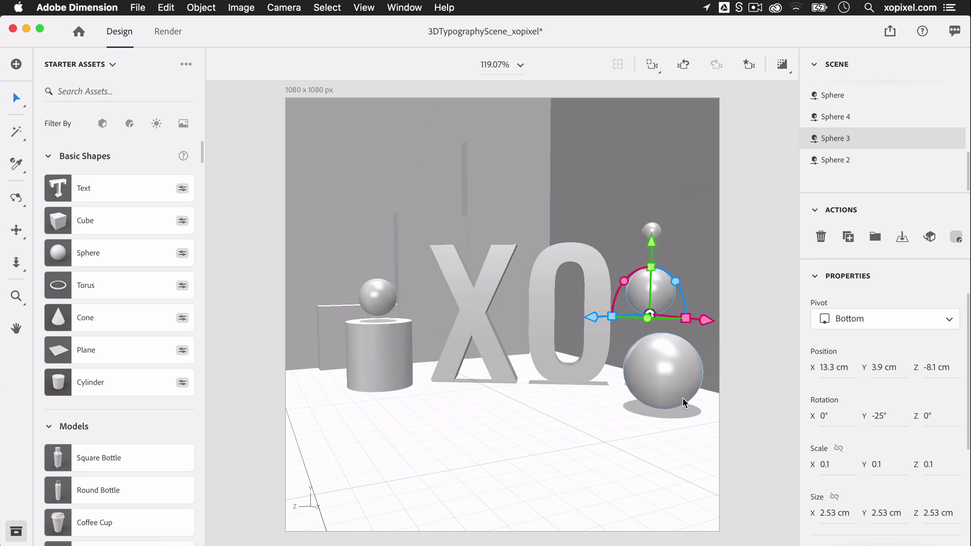
pyautogui.moveTo(680, 412); pyautogui.dragTo(681, 442, button='right')
# Nudge the cylinder, its top sphere and the XO letters back in depth
pyautogui.click(514, 370)
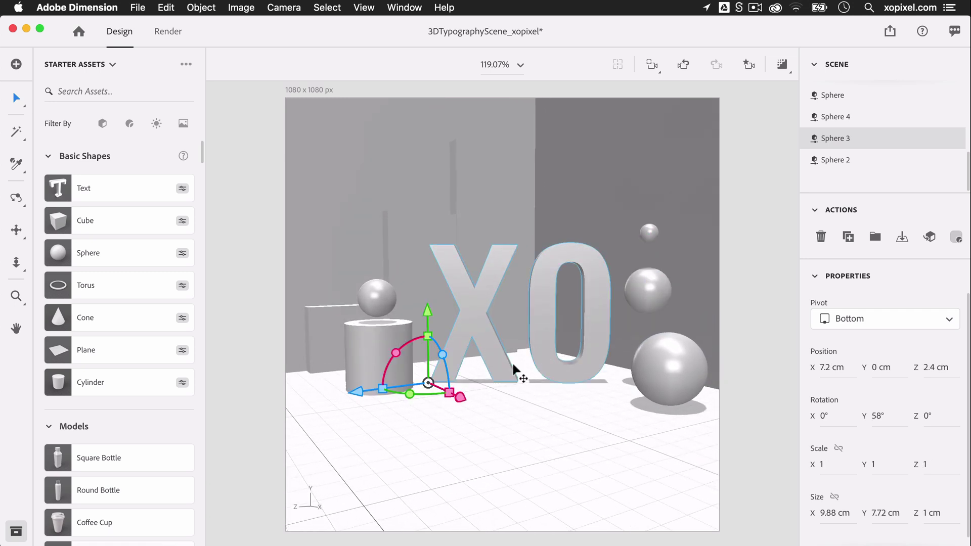
pyautogui.click(362, 338)
pyautogui.moveTo(306, 398); pyautogui.dragTo(297, 397)
pyautogui.click(377, 299)
pyautogui.moveTo(301, 317); pyautogui.dragTo(294, 321)
pyautogui.click(427, 318)
pyautogui.moveTo(350, 392); pyautogui.dragTo(345, 390)
# Adjust the height and sideways position of the middle and top floating spheres
pyautogui.click(660, 367)
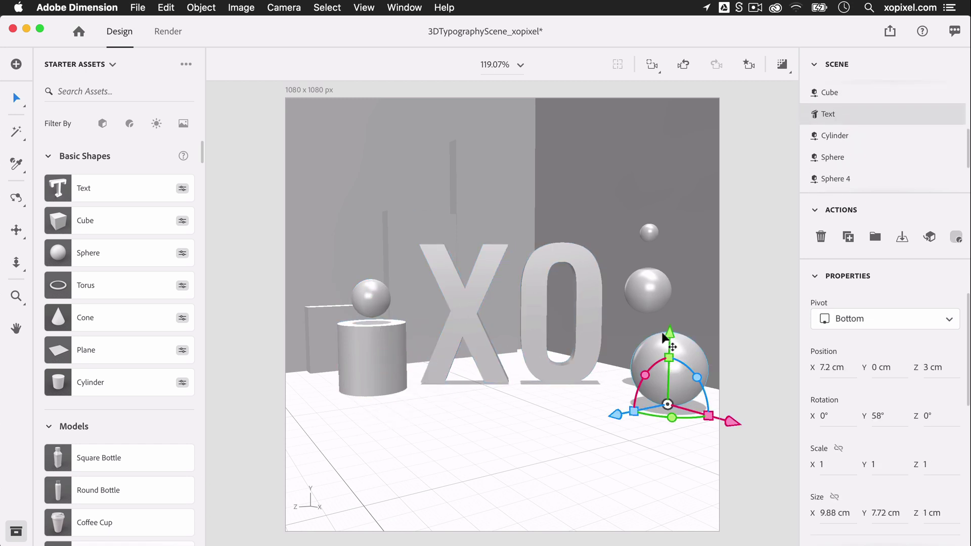
pyautogui.click(644, 293)
pyautogui.moveTo(647, 241); pyautogui.dragTo(649, 250)
pyautogui.moveTo(700, 317); pyautogui.dragTo(696, 325)
pyautogui.click(649, 232)
pyautogui.moveTo(650, 169); pyautogui.dragTo(650, 183)
pyautogui.moveTo(697, 251); pyautogui.dragTo(719, 253)
# Shift the big floor sphere slightly left and back in depth
pyautogui.click(531, 430)
pyautogui.click(673, 367)
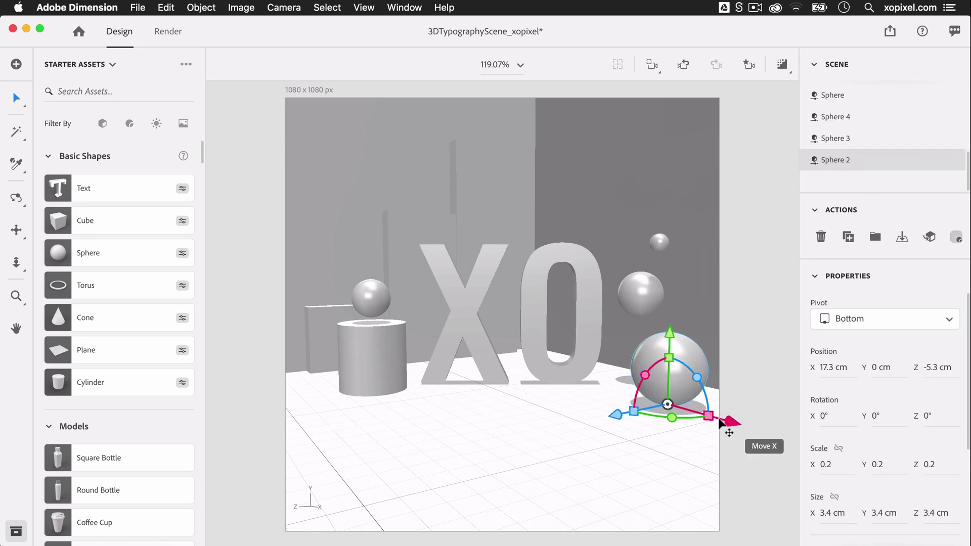
pyautogui.moveTo(727, 423); pyautogui.dragTo(710, 421)
pyautogui.click(645, 445)
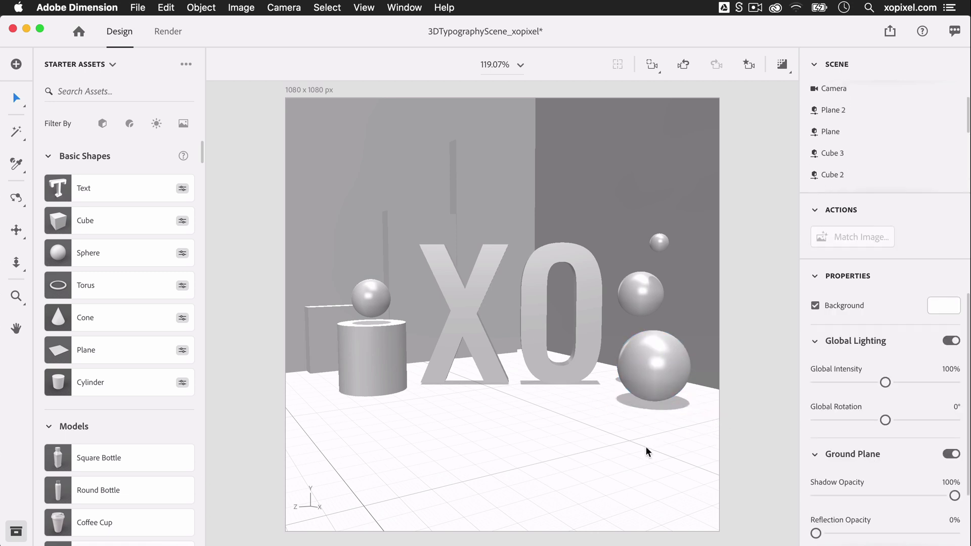
pyautogui.click(651, 386)
pyautogui.moveTo(655, 412)
pyautogui.mouseDown()
pyautogui.moveTo(651, 402)
pyautogui.moveTo(652, 430)
pyautogui.mouseUp()
pyautogui.moveTo(598, 409); pyautogui.dragTo(633, 412)
pyautogui.moveTo(726, 416); pyautogui.dragTo(718, 413)
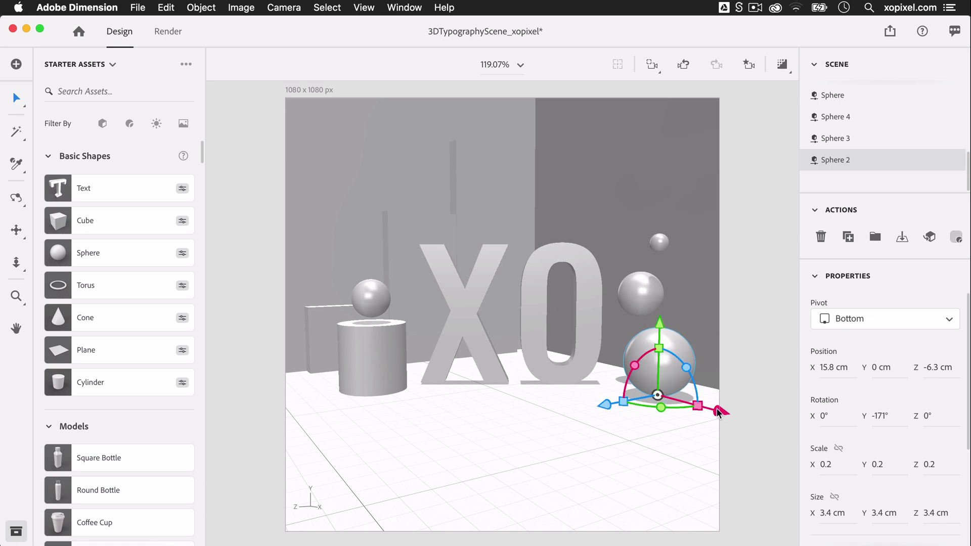
pyautogui.moveTo(583, 449); pyautogui.dragTo(559, 363, button='middle')
# Rotate the XO letters to 50° and slide the cylinder's top sphere along X
pyautogui.click(561, 368)
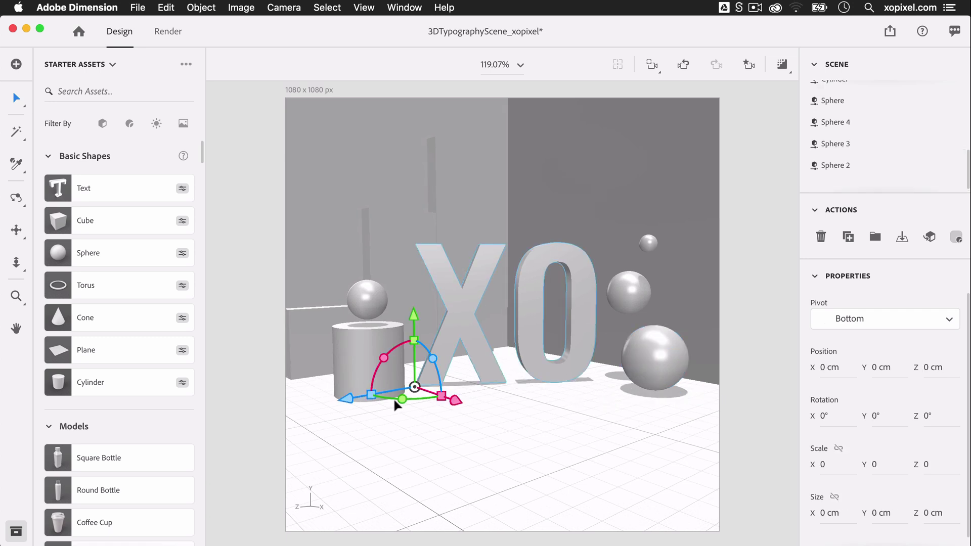
pyautogui.moveTo(402, 399); pyautogui.dragTo(427, 403)
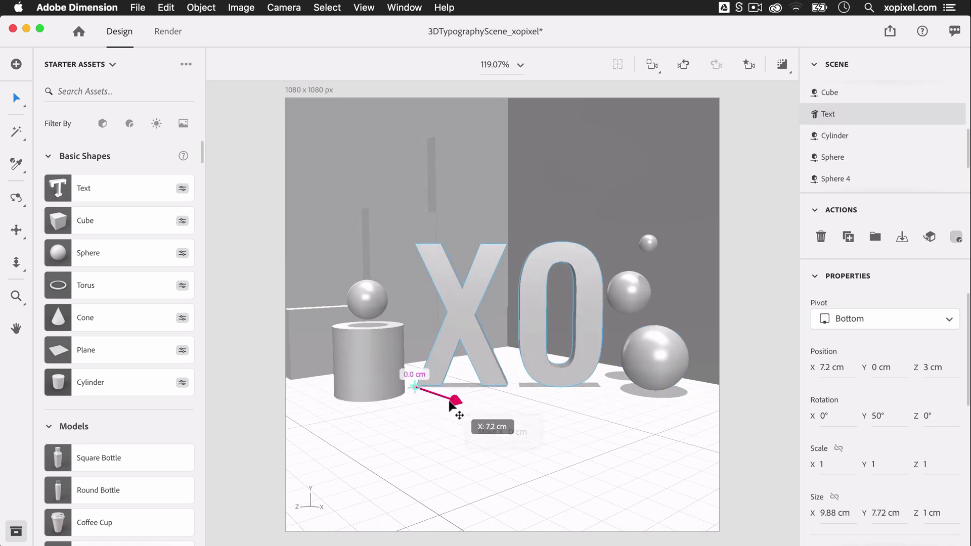
pyautogui.click(379, 385)
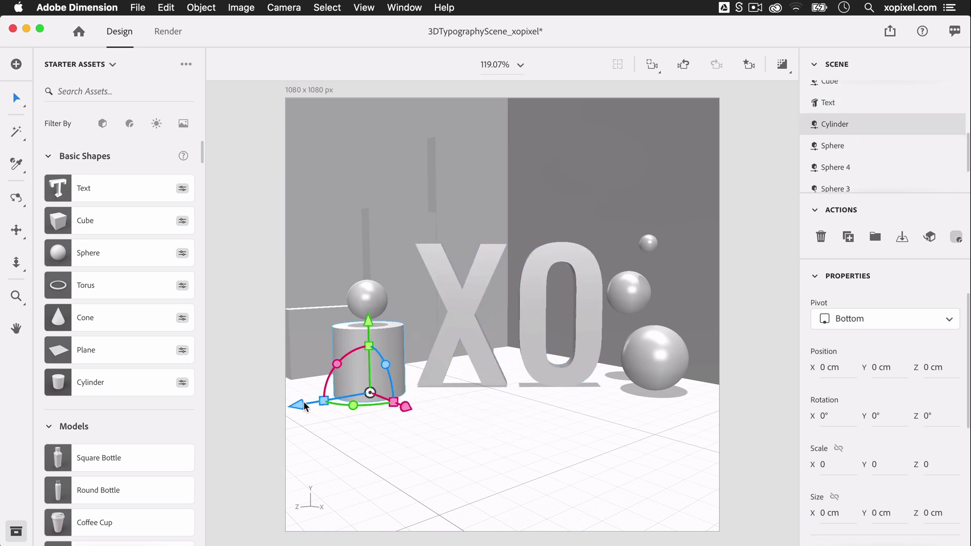
pyautogui.click(368, 294)
pyautogui.moveTo(312, 326); pyautogui.dragTo(287, 324)
# Nudge the XO letters and the upper middle sphere along Z
pyautogui.click(468, 323)
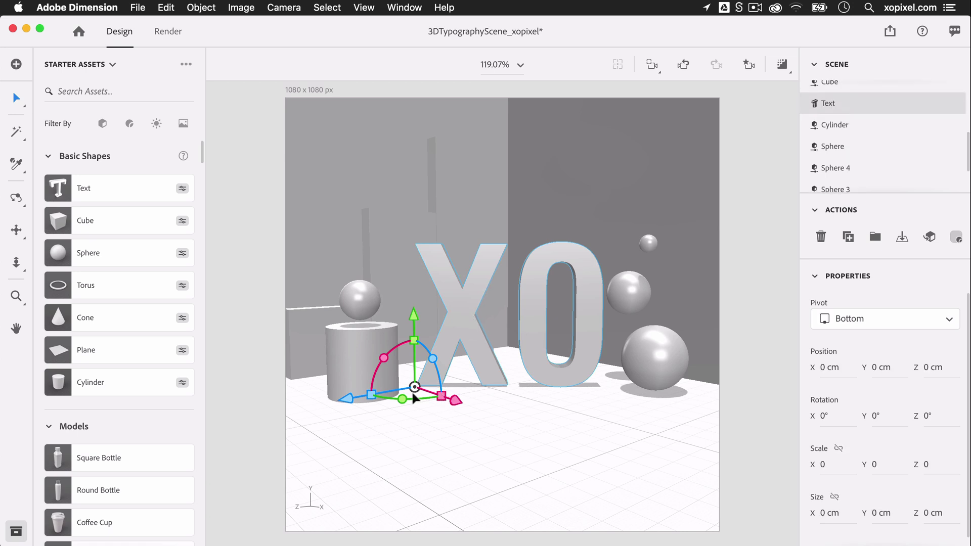
pyautogui.moveTo(346, 400); pyautogui.dragTo(342, 400)
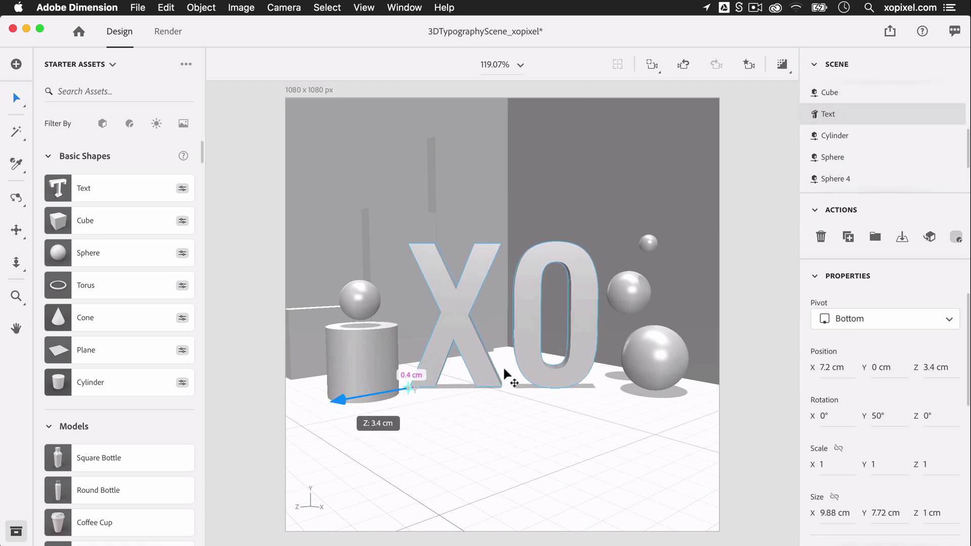
pyautogui.click(624, 306)
pyautogui.moveTo(582, 319); pyautogui.dragTo(587, 318)
pyautogui.click(649, 243)
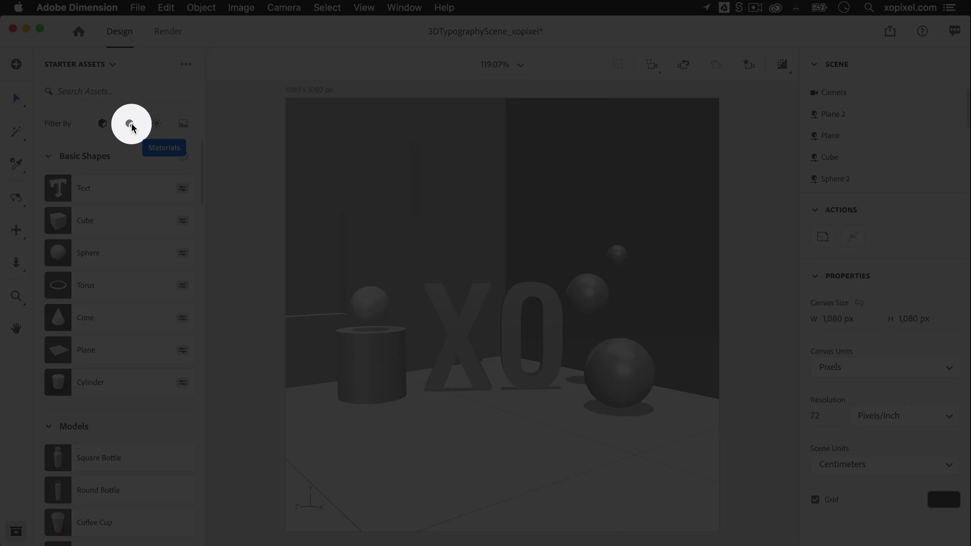
# Give the right back wall a Matte material coloured EF778C
pyautogui.click(131, 125)
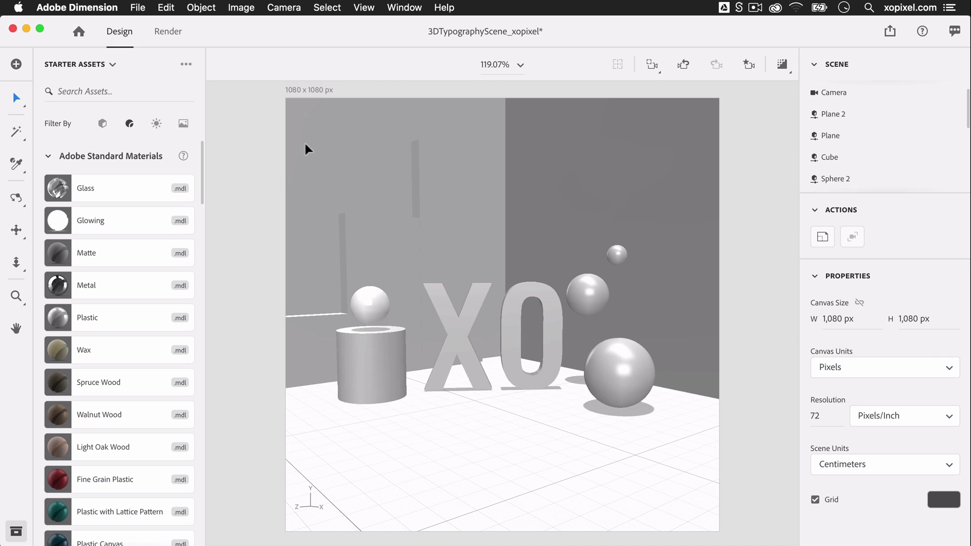
pyautogui.click(576, 156)
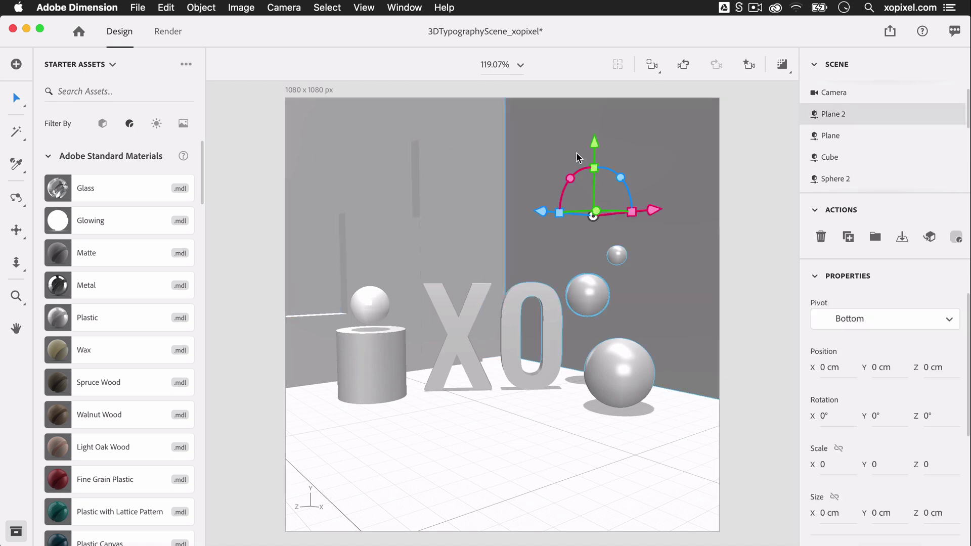
pyautogui.click(153, 252)
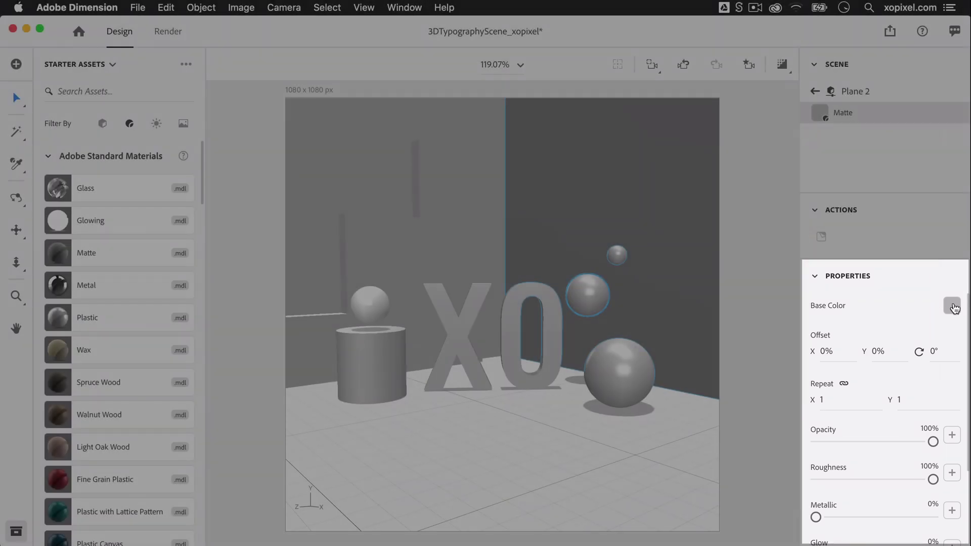
pyautogui.click(953, 309)
pyautogui.click(846, 425)
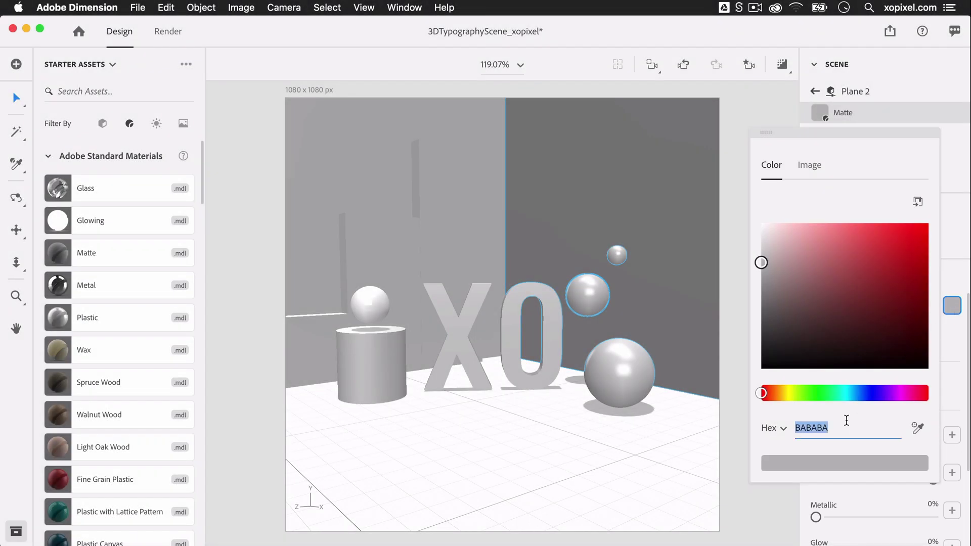
pyautogui.write('ef778c')
pyautogui.press('Return')
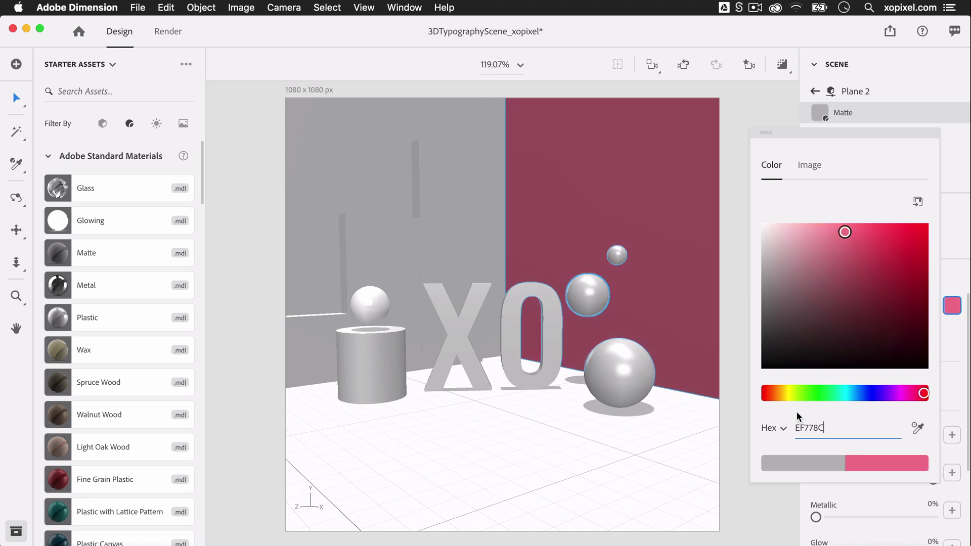
pyautogui.click(745, 405)
# Give the left back wall a Matte material coloured pale pink F6B1C3
pyautogui.click(745, 406)
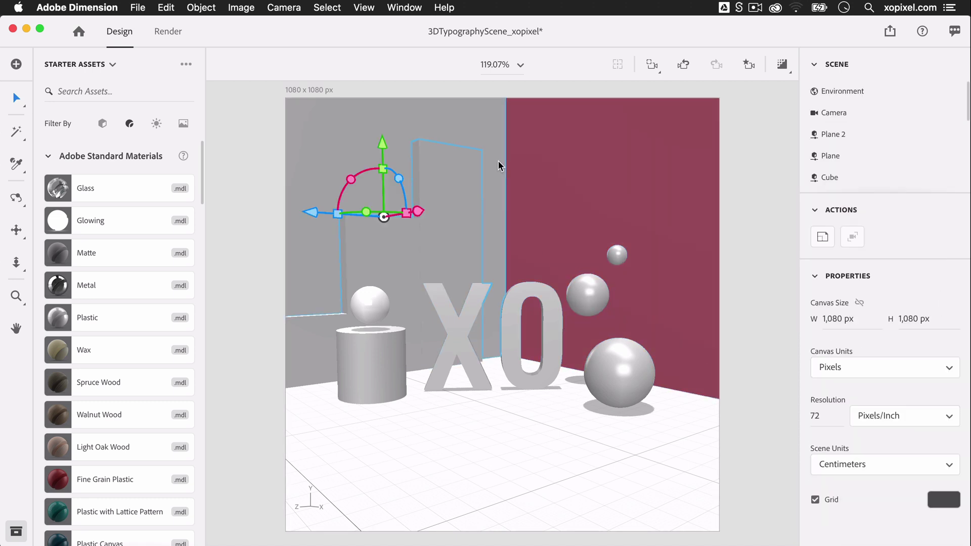
pyautogui.click(161, 253)
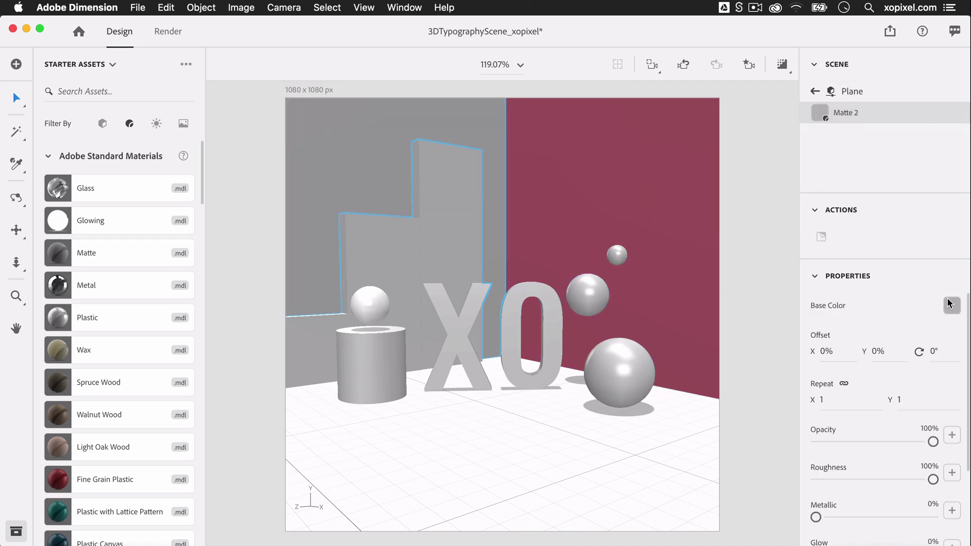
pyautogui.click(948, 303)
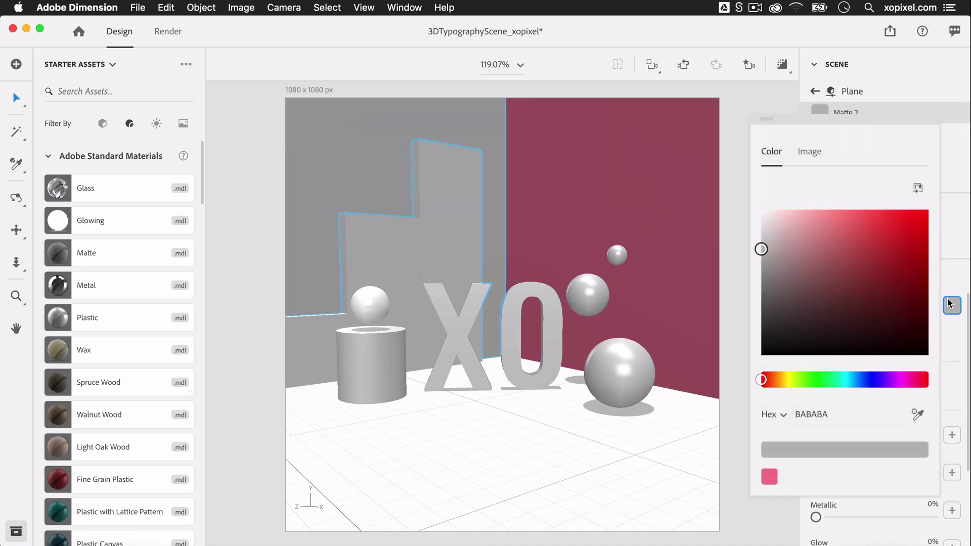
pyautogui.click(832, 409)
pyautogui.write('f6b1c3')
pyautogui.press('Return')
# Apply the Matte material to the tall panel, short panel and low left block
pyautogui.click(741, 406)
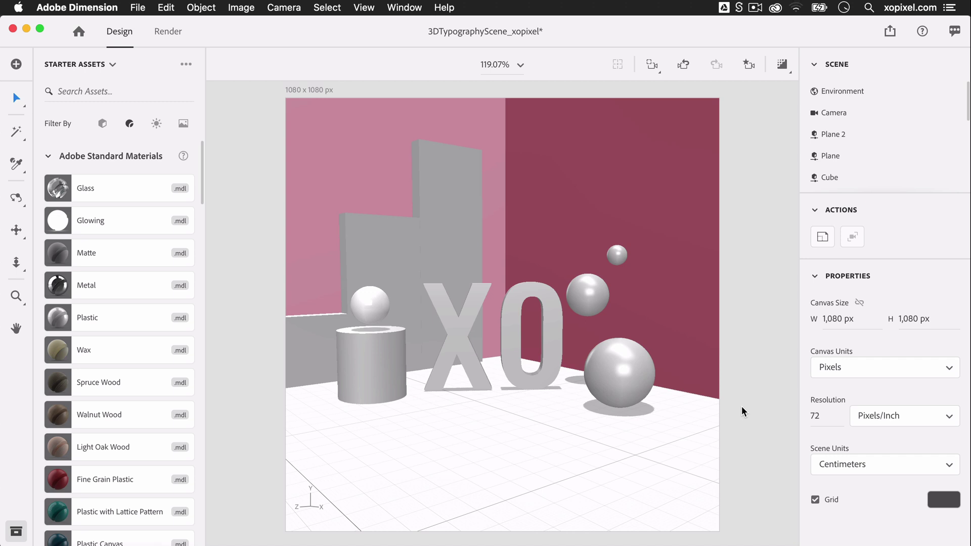
pyautogui.click(459, 210)
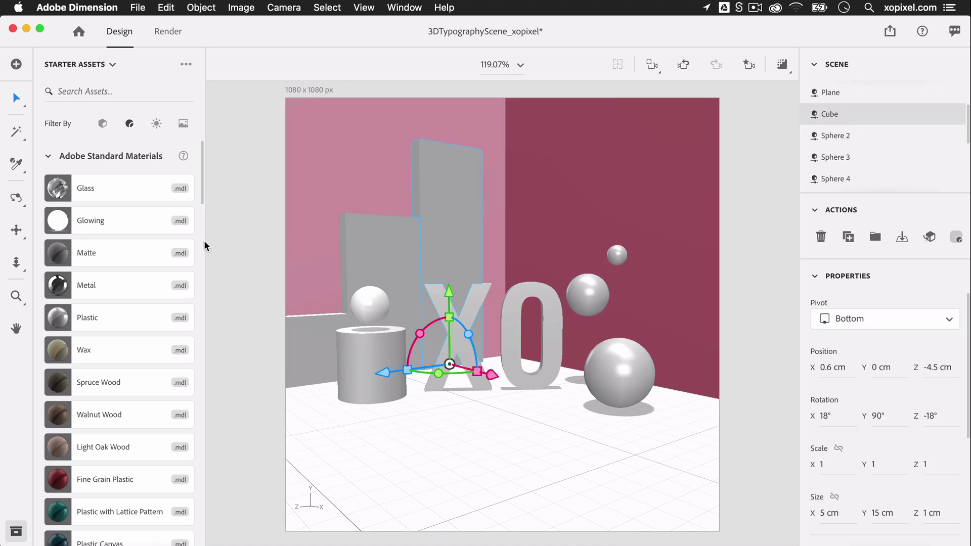
pyautogui.moveTo(172, 247); pyautogui.dragTo(404, 230)
pyautogui.click(404, 230)
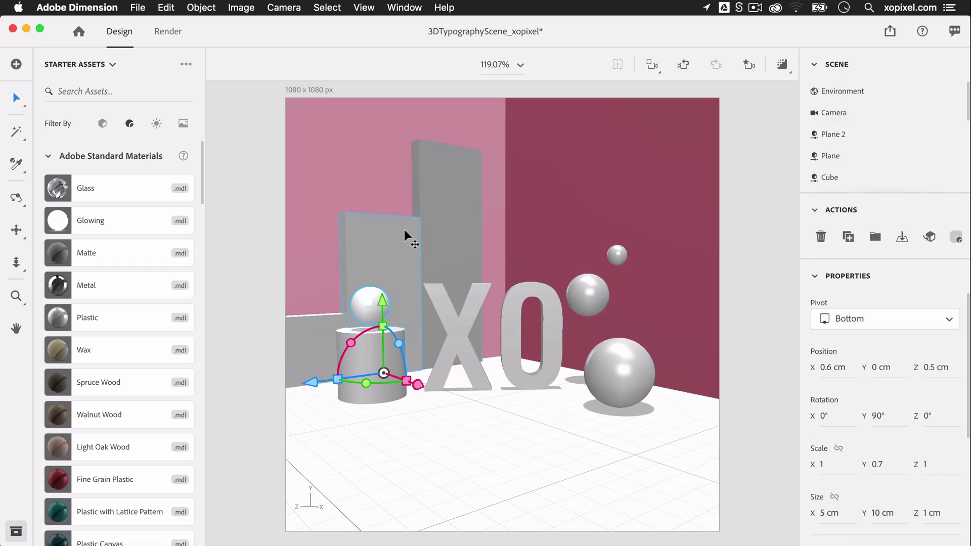
pyautogui.moveTo(144, 250); pyautogui.dragTo(317, 328)
pyautogui.click(317, 329)
pyautogui.moveTo(165, 257); pyautogui.dragTo(406, 242)
pyautogui.click(408, 241)
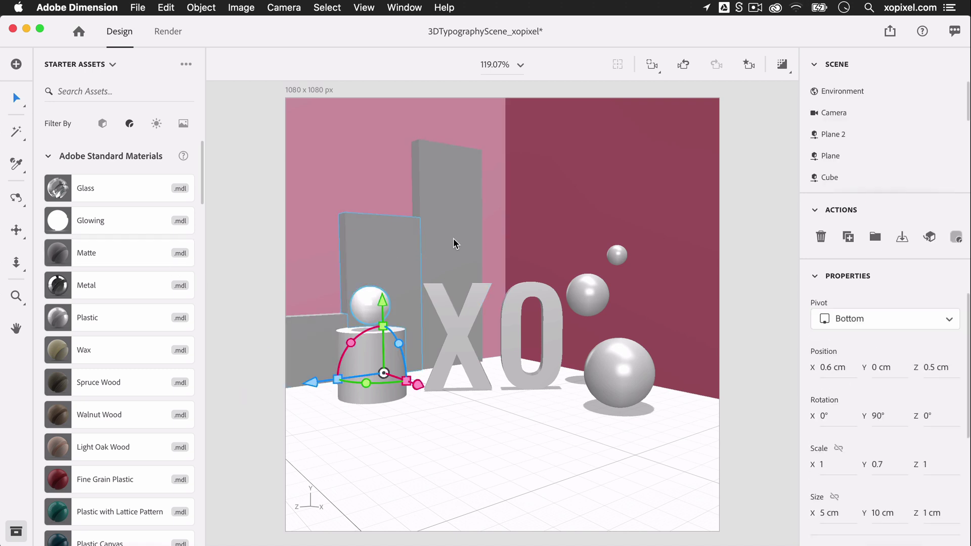
pyautogui.press('Escape')
# Set the tall back panel's base colour to crimson BC0C33
pyautogui.doubleClick(437, 220)
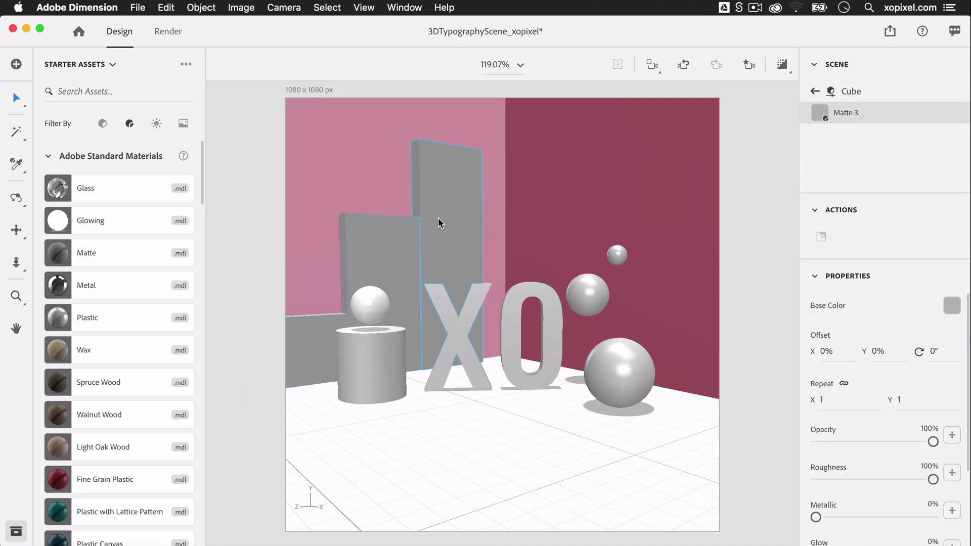
pyautogui.click(952, 306)
pyautogui.click(808, 413)
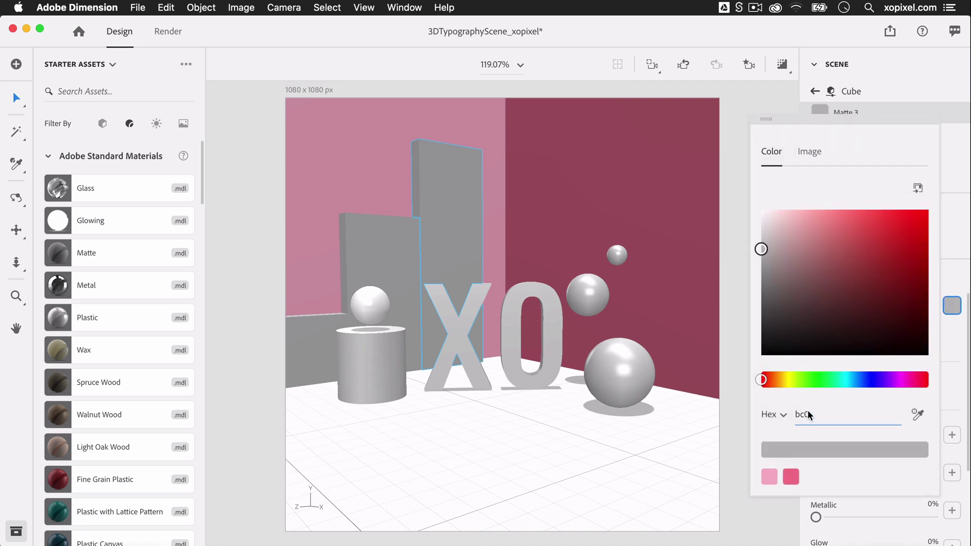
pyautogui.write('bc0c33')
pyautogui.press('Return')
# Colour the short back panel and the low left block with the same crimson BC0C33
pyautogui.click(404, 254)
pyautogui.doubleClick(404, 253)
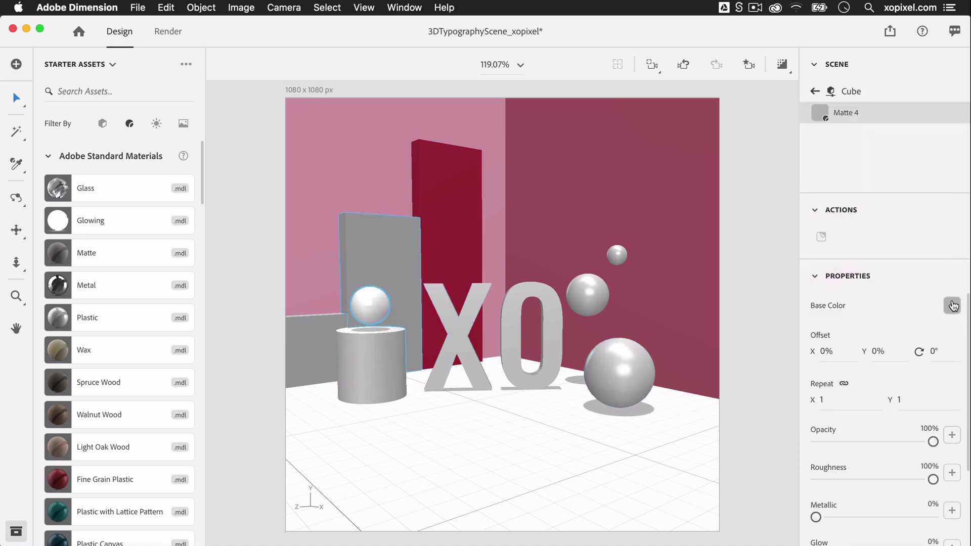
pyautogui.click(952, 305)
pyautogui.click(769, 476)
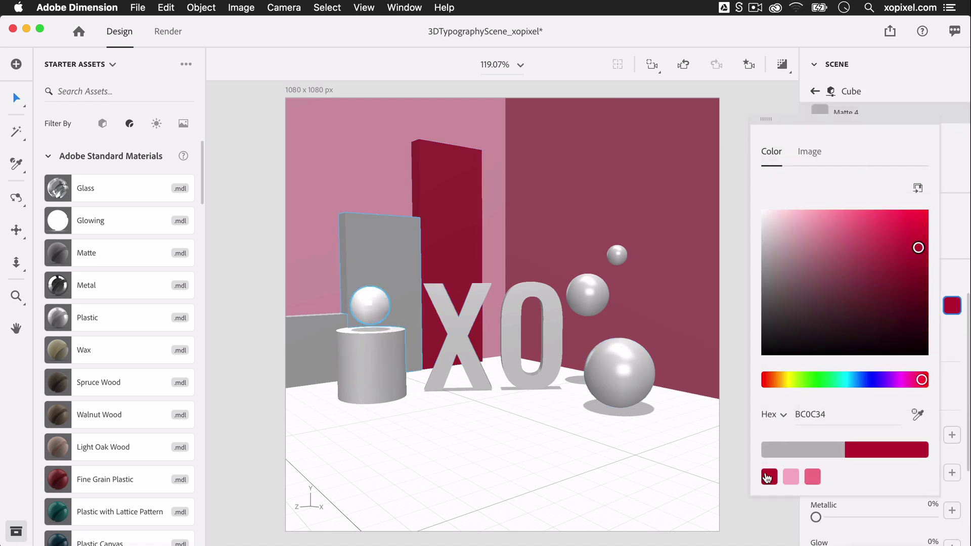
pyautogui.click(309, 330)
pyautogui.doubleClick(309, 331)
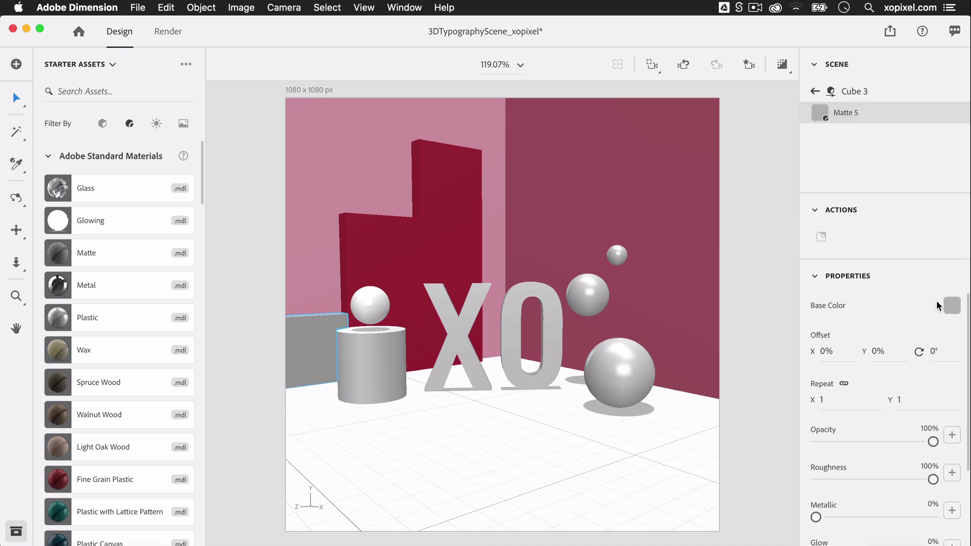
pyautogui.click(952, 305)
pyautogui.click(769, 477)
pyautogui.click(765, 503)
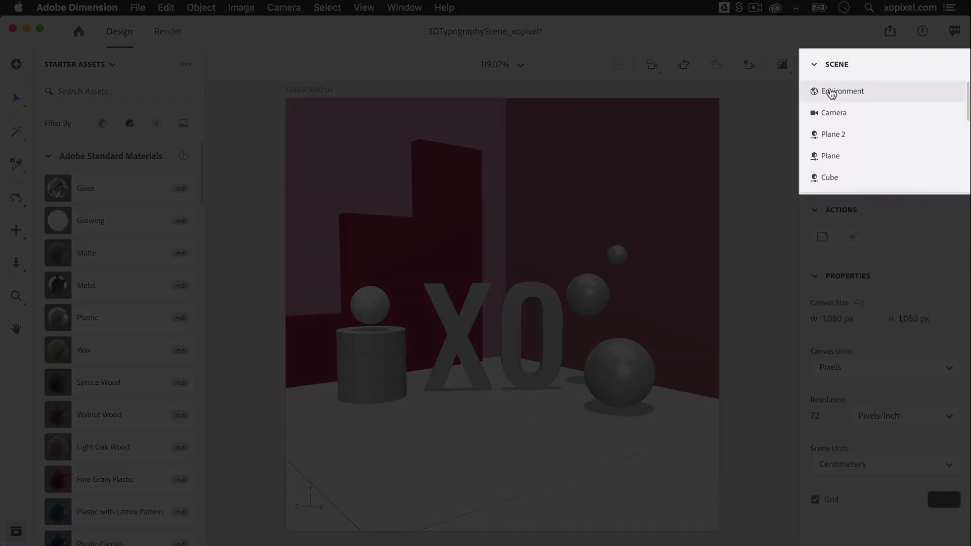
# Set the Environment background colour to FFE6EB, turning the floor pale pink
pyautogui.click(831, 92)
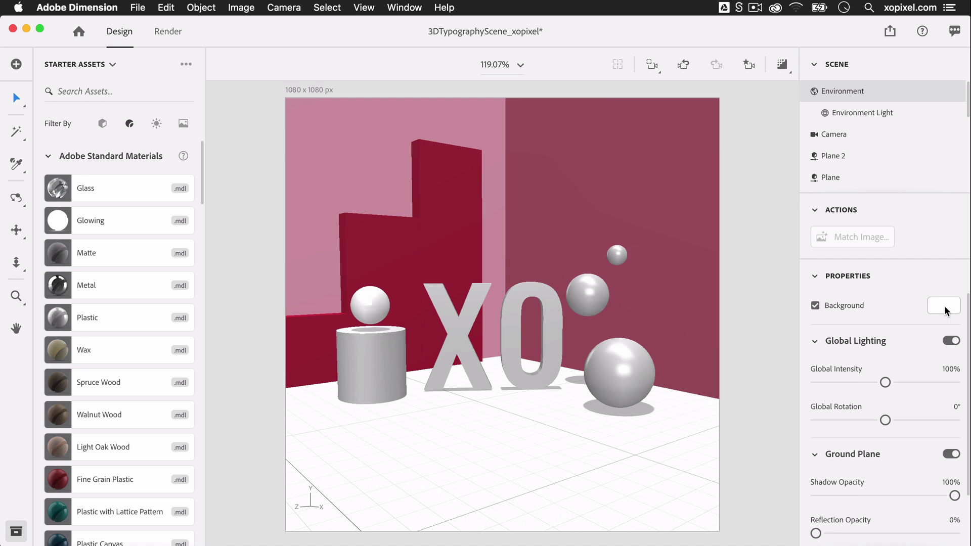
pyautogui.click(944, 305)
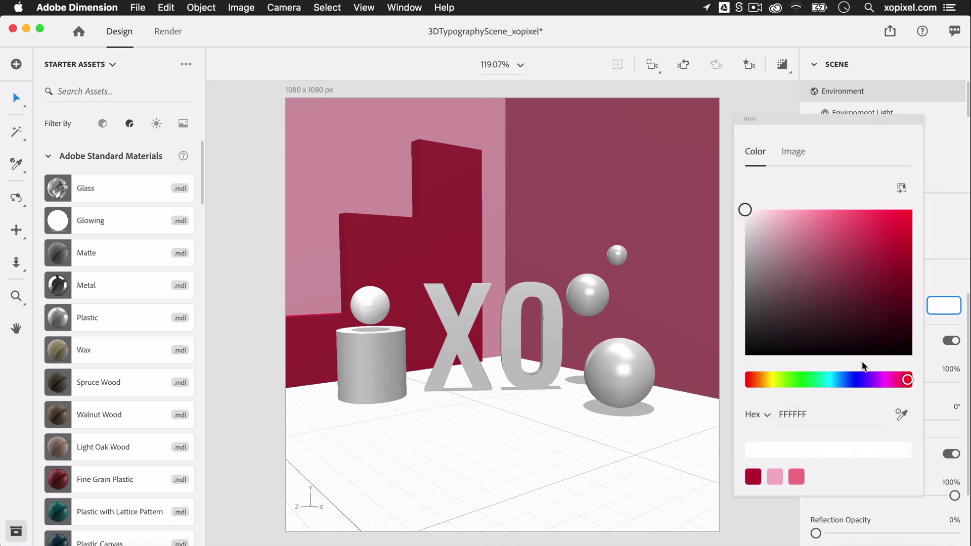
pyautogui.click(809, 412)
pyautogui.write('ffe6eb')
pyautogui.press('Return')
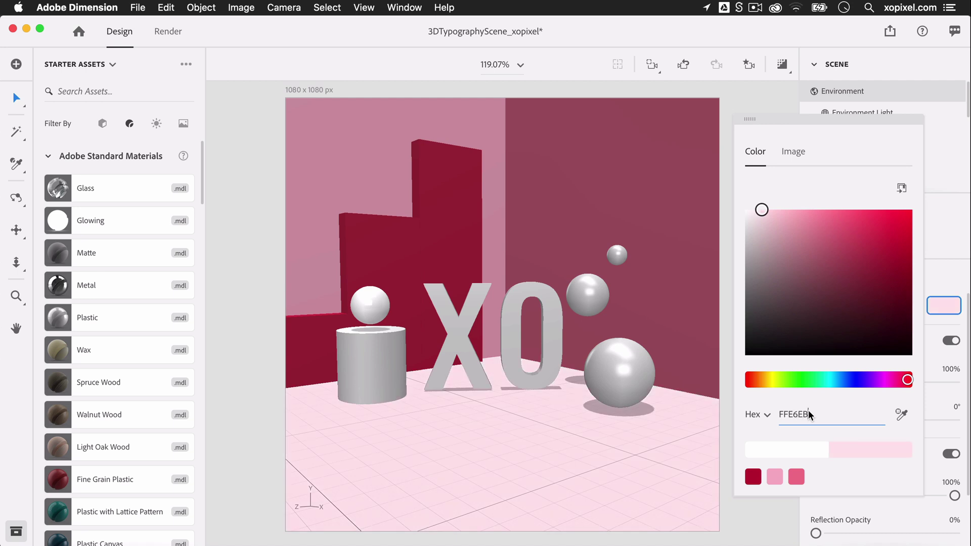
pyautogui.click(783, 500)
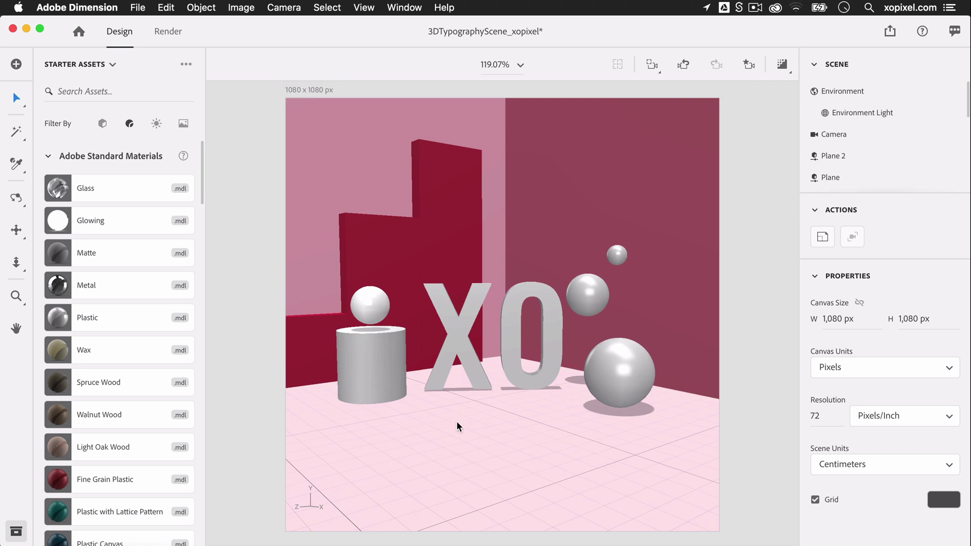
# Apply Plastic to the cylinder with base colour EF778C
pyautogui.click(381, 377)
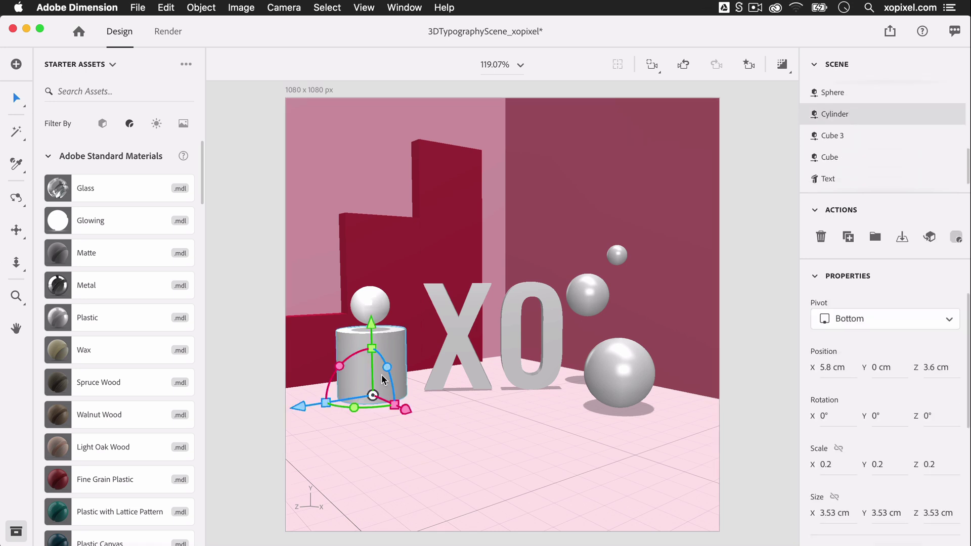
pyautogui.click(175, 319)
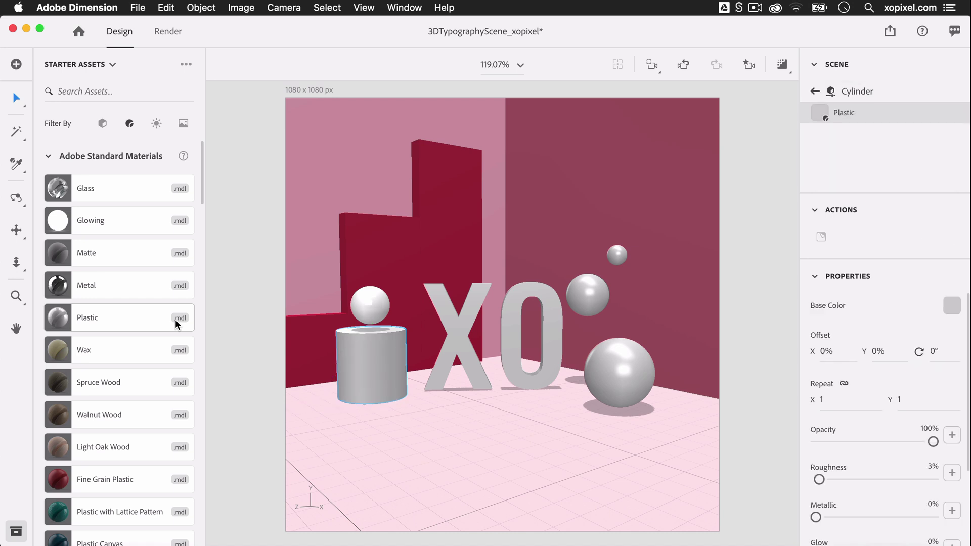
pyautogui.click(952, 306)
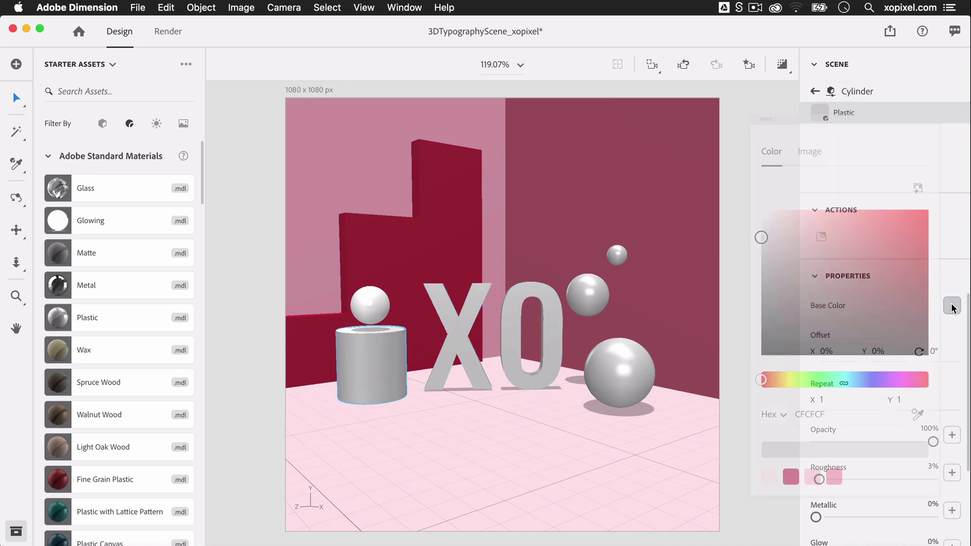
pyautogui.doubleClick(824, 415)
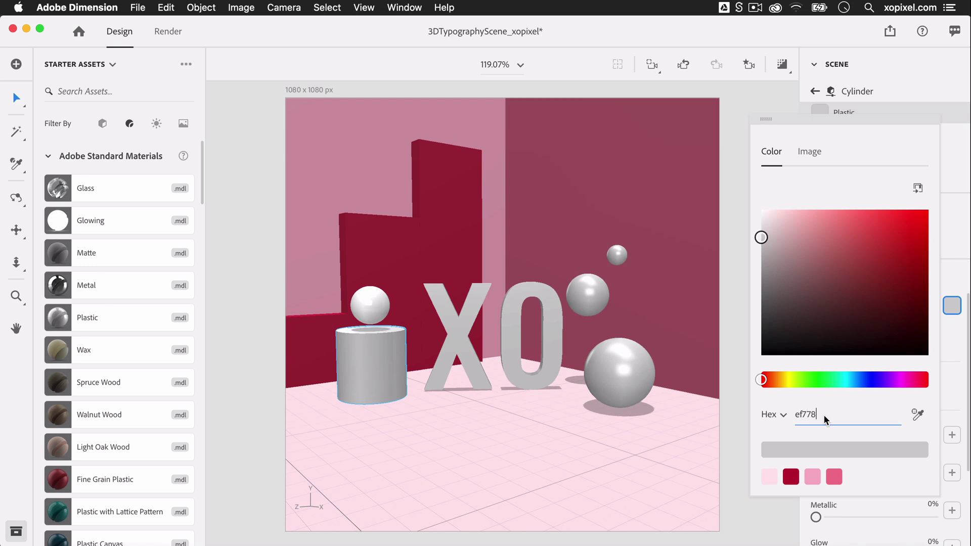
pyautogui.press('Return')
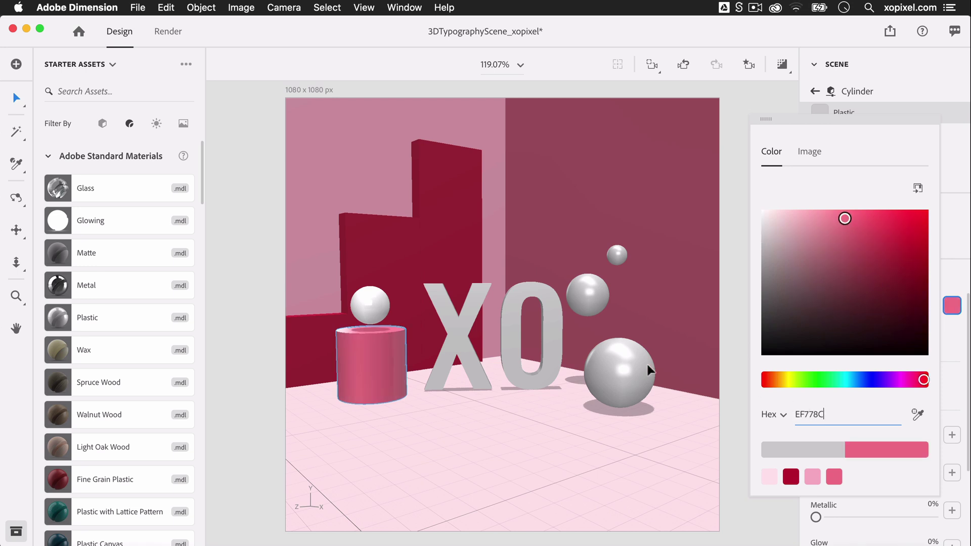
# Apply the Plastic material to the small sphere on top of the cylinder
pyautogui.click(387, 309)
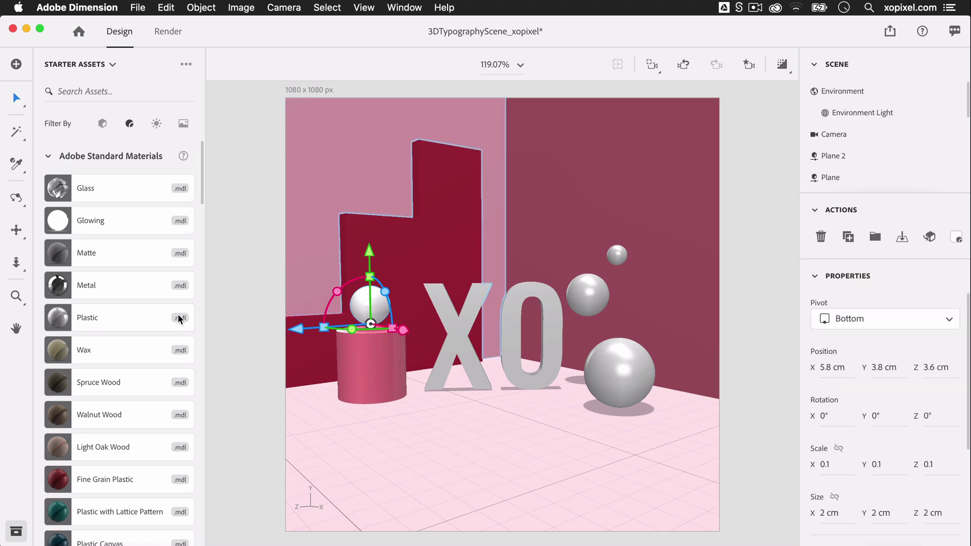
pyautogui.click(150, 318)
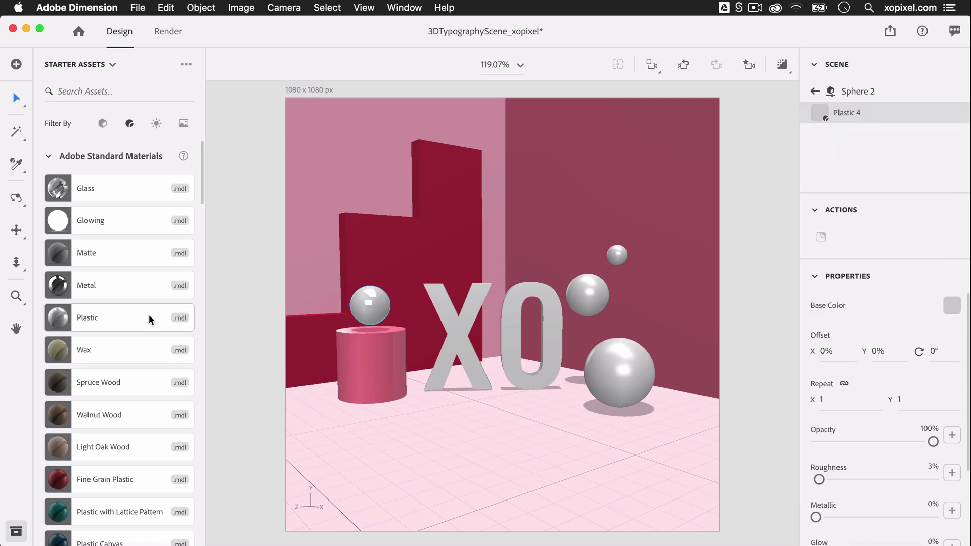
pyautogui.click(953, 306)
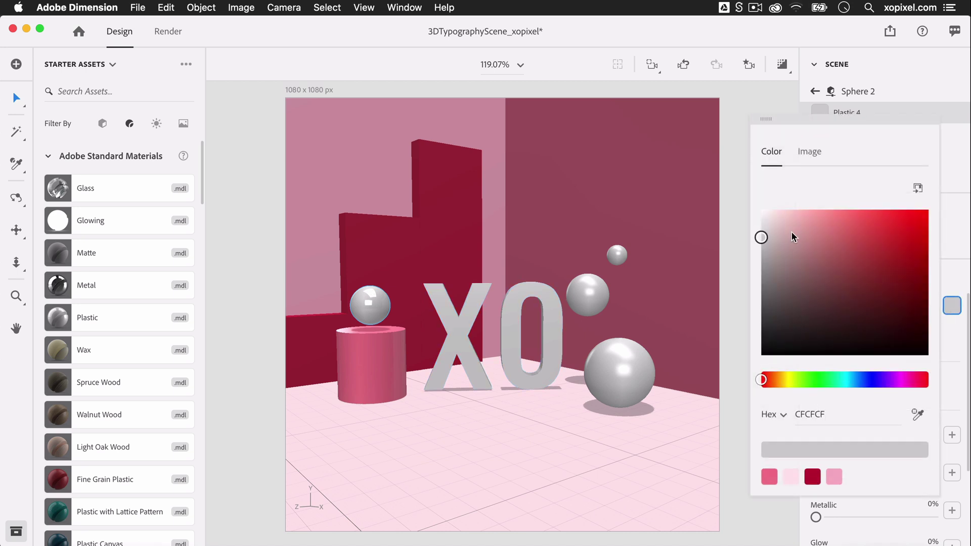
pyautogui.click(742, 184)
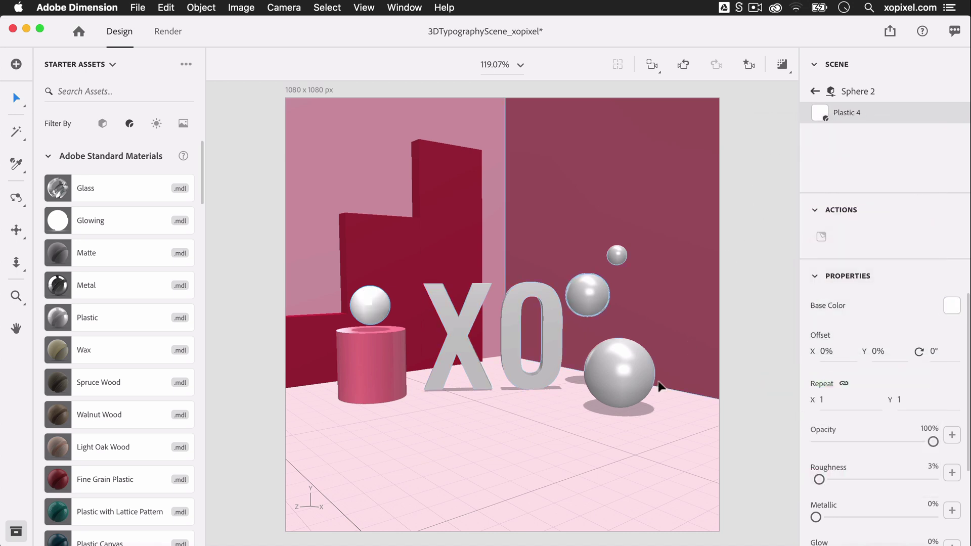
# Set the large front sphere's base colour to pure white FFFFFF
pyautogui.click(836, 114)
pyautogui.click(957, 236)
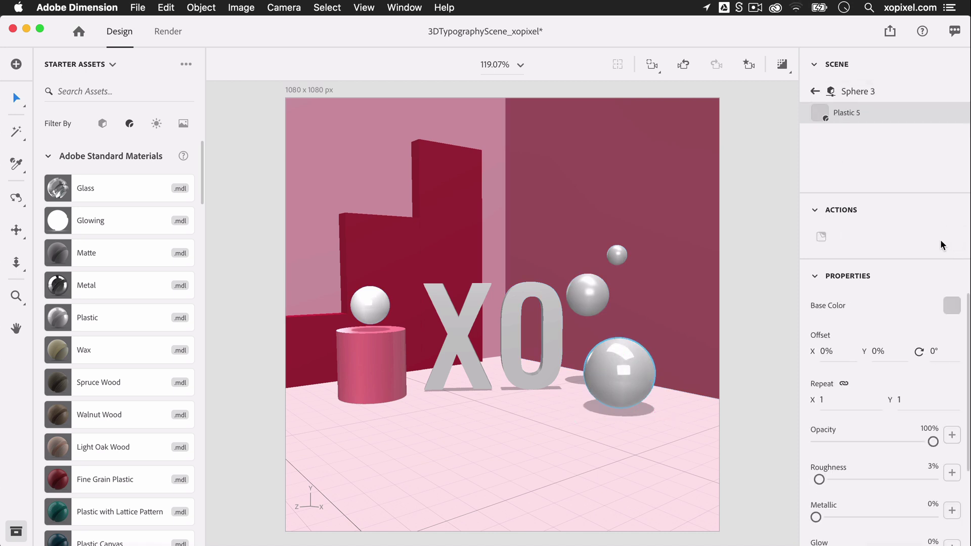
pyautogui.click(947, 307)
pyautogui.moveTo(761, 236); pyautogui.dragTo(725, 171)
pyautogui.click(725, 170)
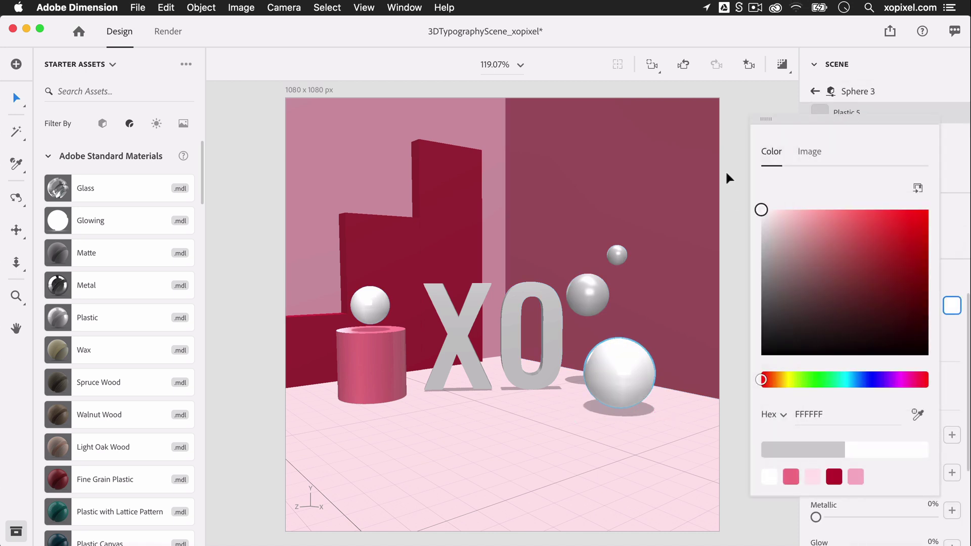
# Apply Silver Glossy to the sphere beside the O and the tiny sphere above it
pyautogui.click(588, 299)
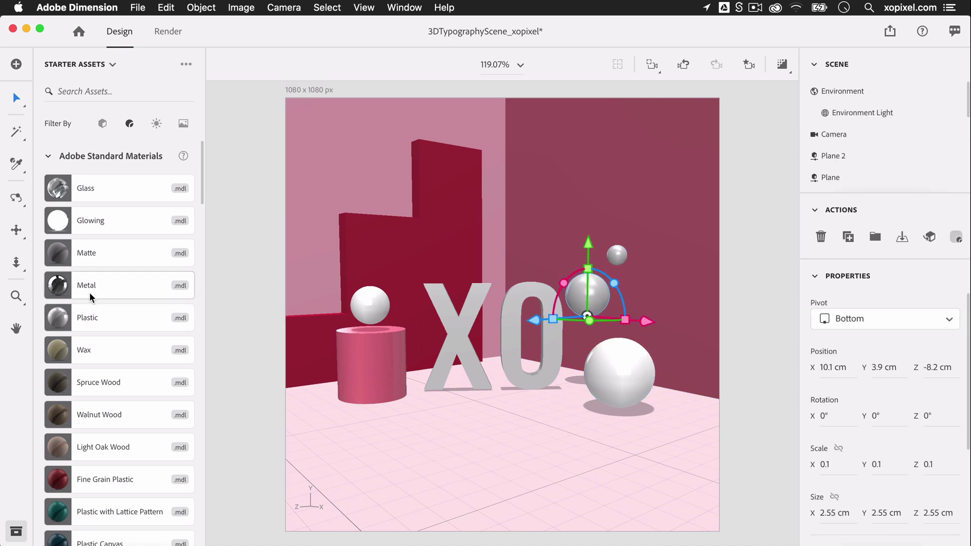
pyautogui.scroll(-15, 90, 290)
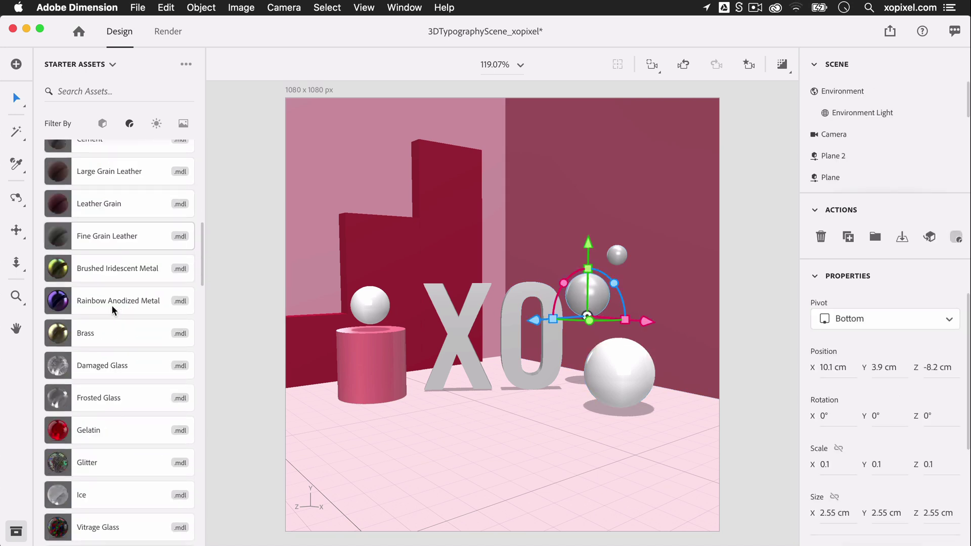
pyautogui.scroll(-10, 112, 309)
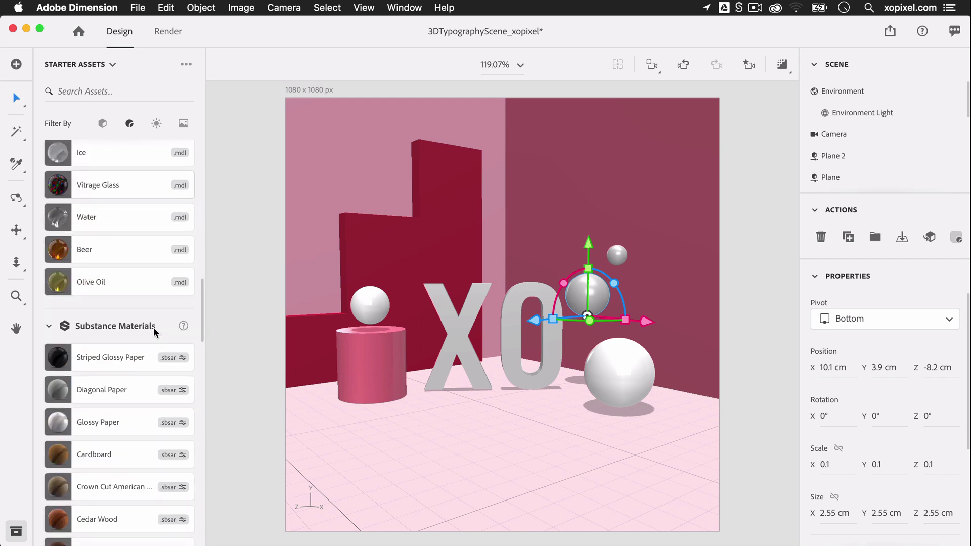
pyautogui.scroll(-20, 154, 332)
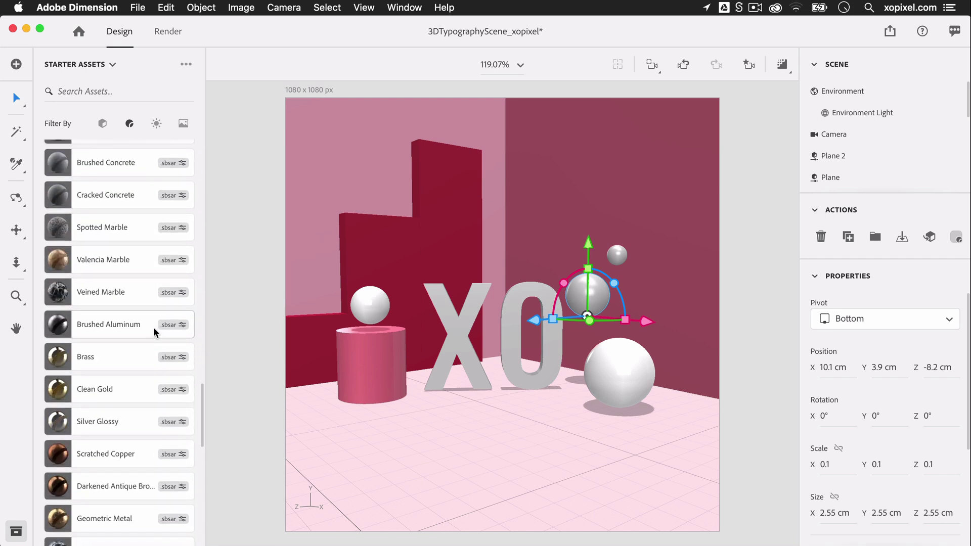
pyautogui.scroll(-2, 153, 326)
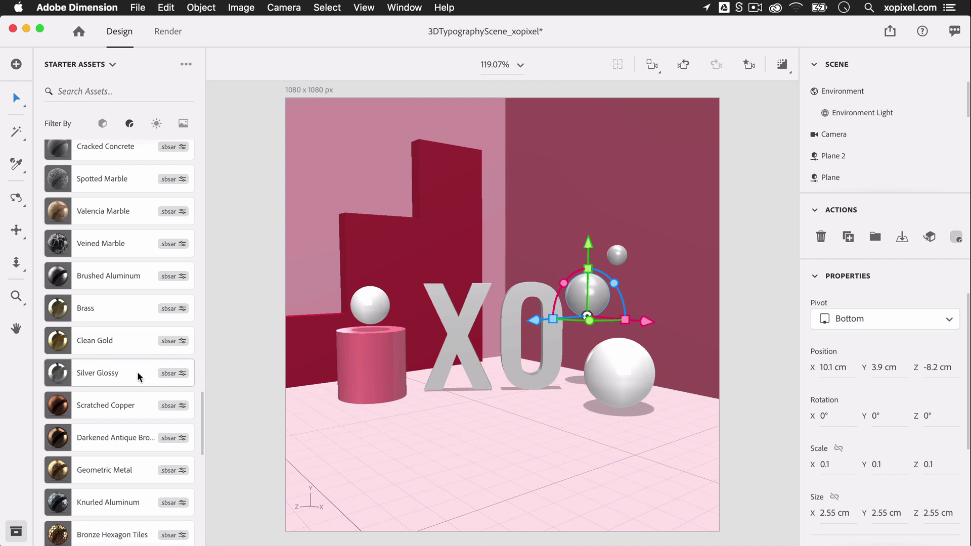
pyautogui.click(138, 372)
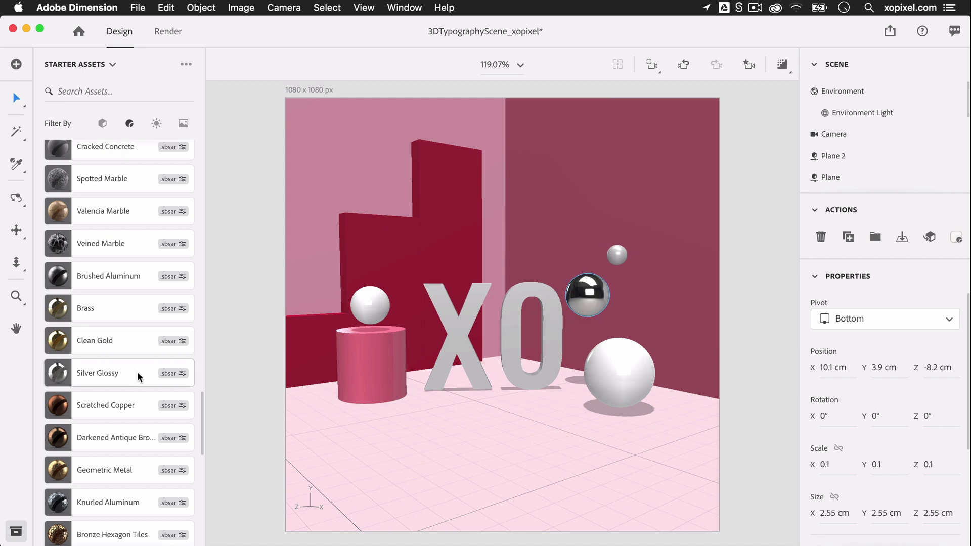
pyautogui.click(617, 254)
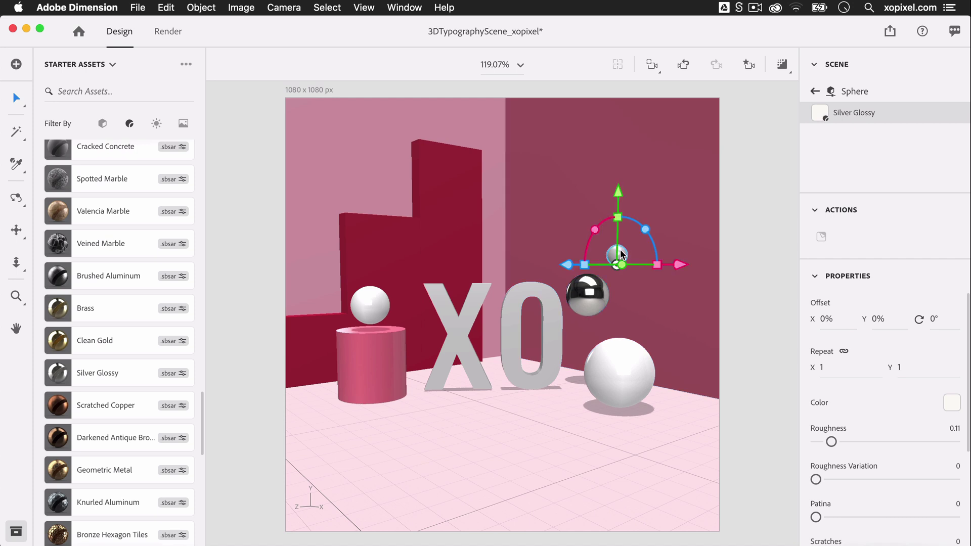
pyautogui.click(143, 371)
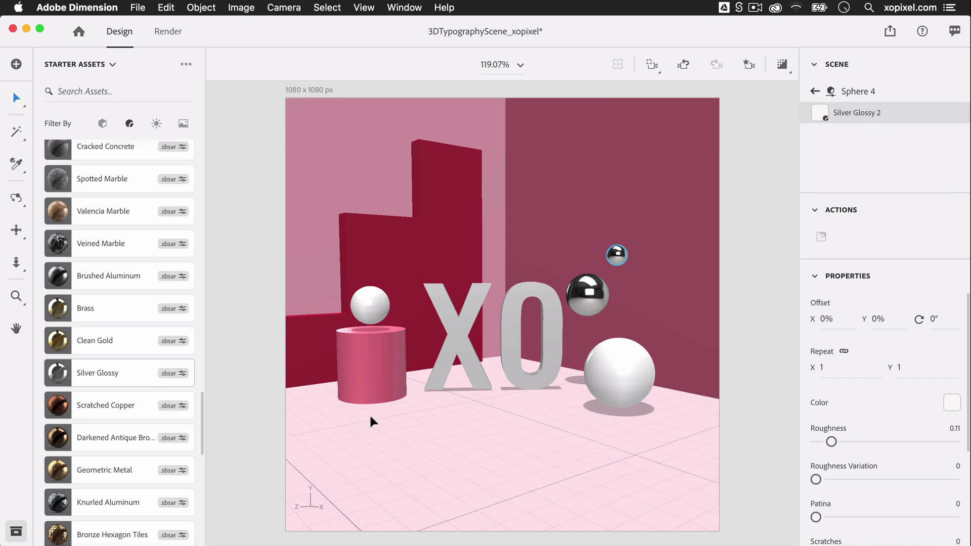
# Set the XO text's Side material base colour to pink F6B1C8, then deselect the text
pyautogui.click(477, 377)
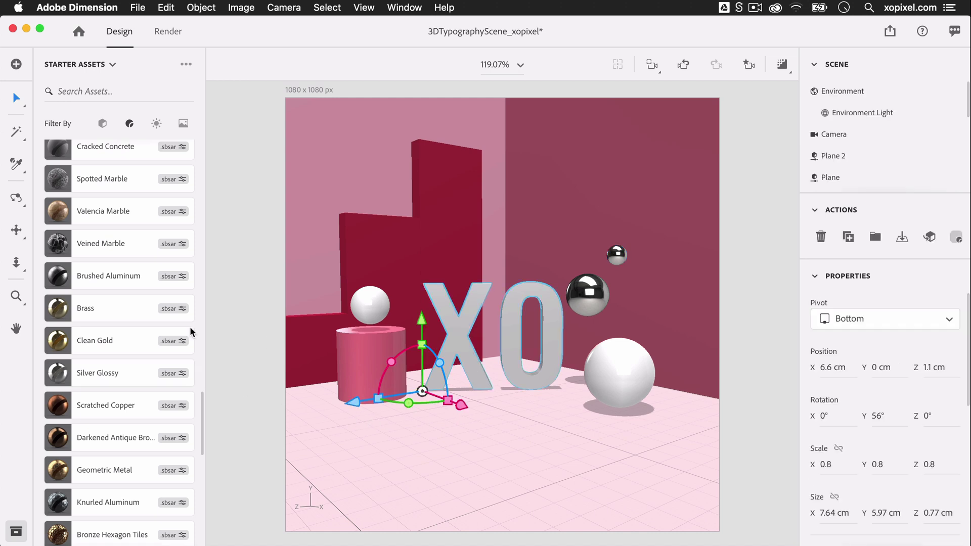
pyautogui.scroll(15, 120, 311)
pyautogui.scroll(2, 119, 313)
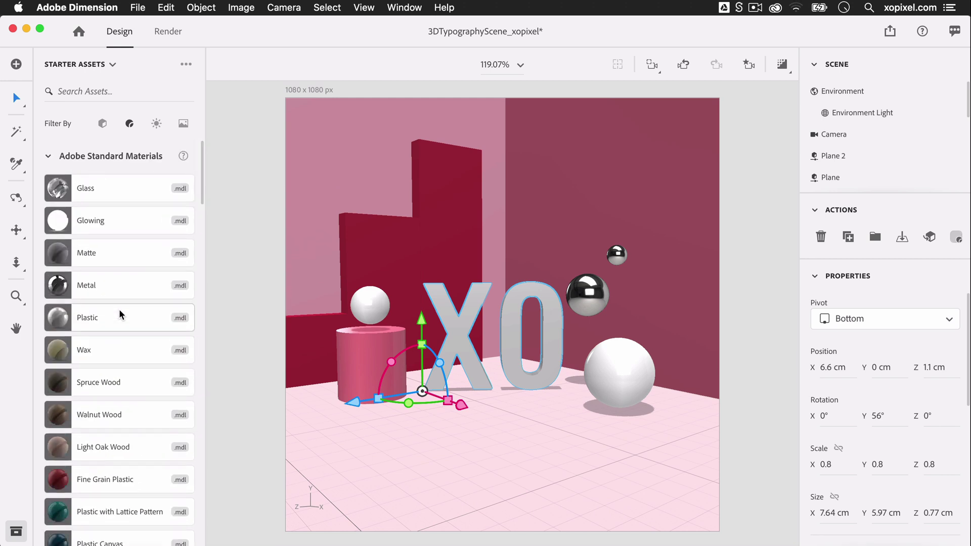
pyautogui.doubleClick(544, 314)
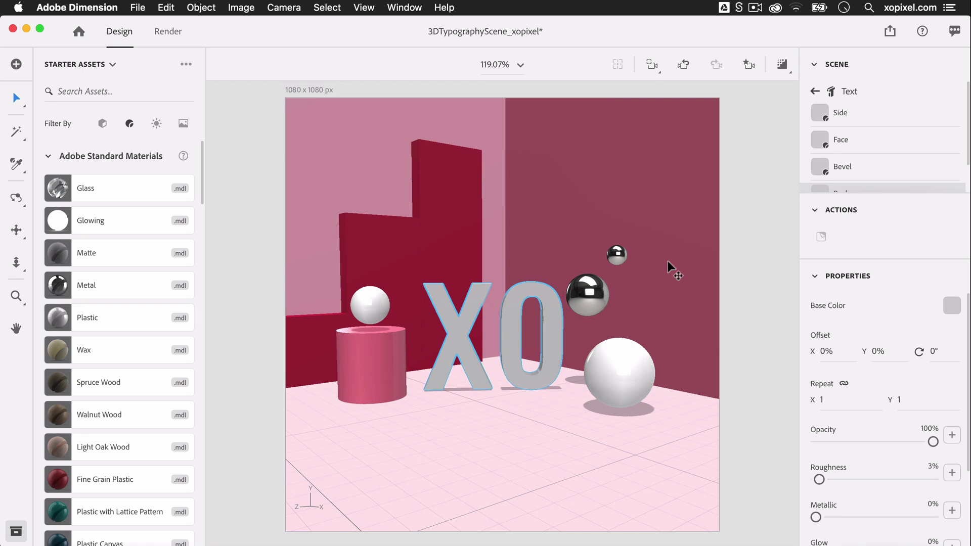
pyautogui.click(840, 115)
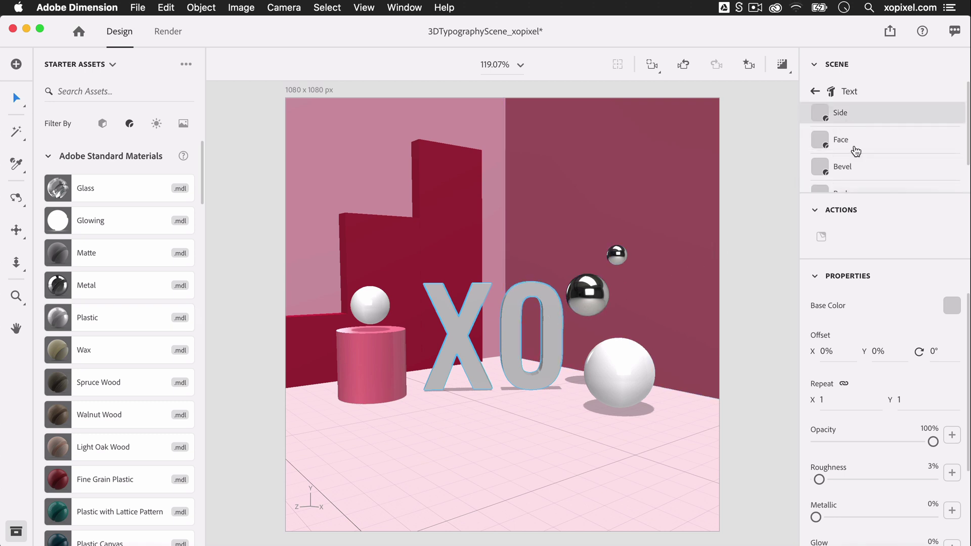
pyautogui.click(951, 307)
pyautogui.click(822, 412)
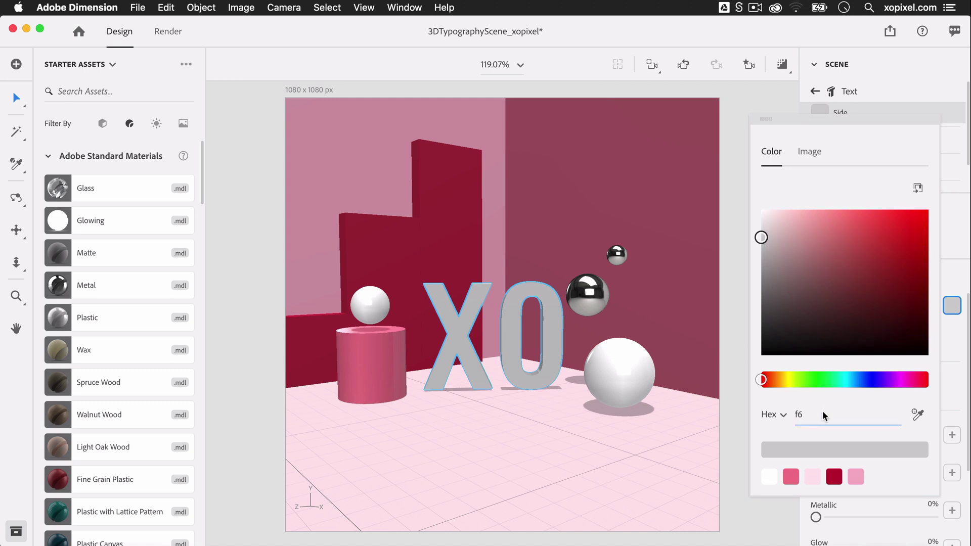
pyautogui.write('f6b1c8')
pyautogui.press('Return')
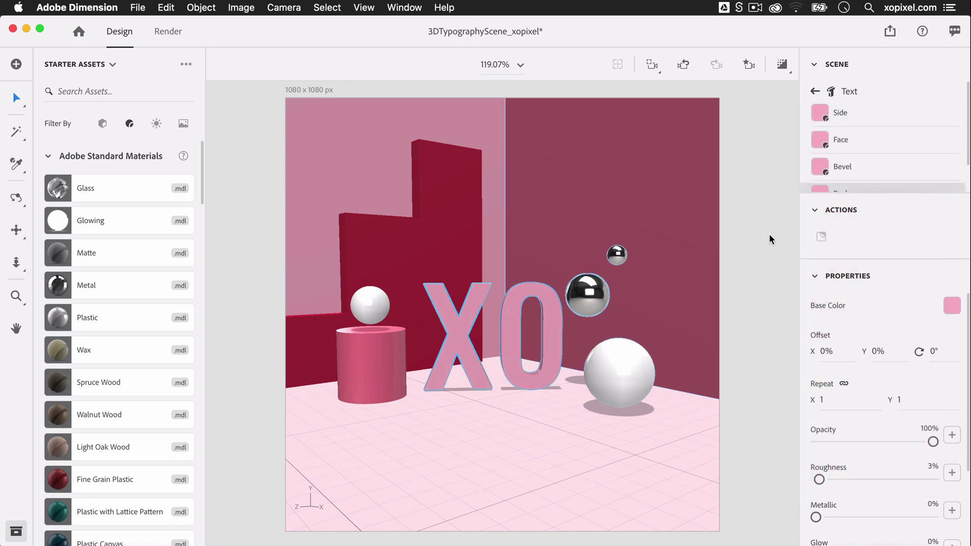
pyautogui.scroll(-2, 842, 145)
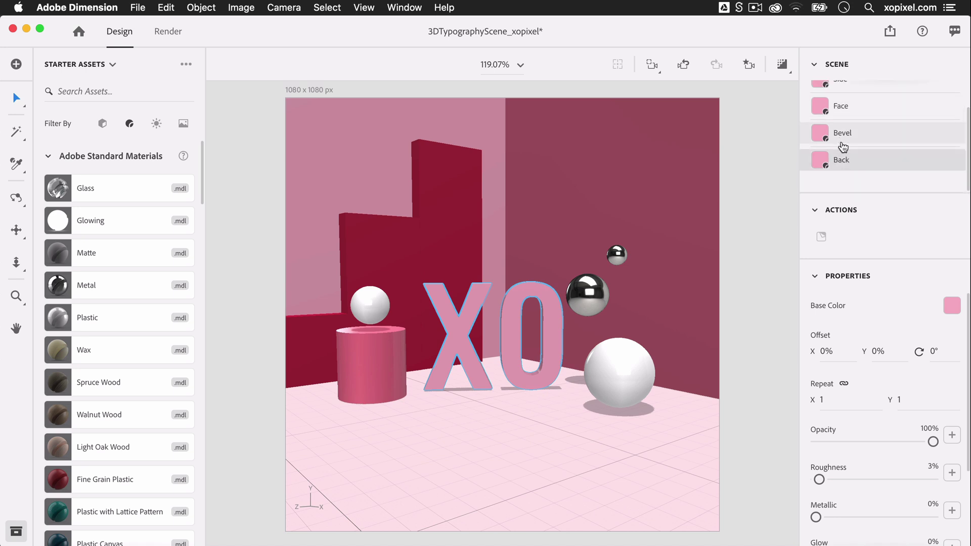
pyautogui.click(784, 289)
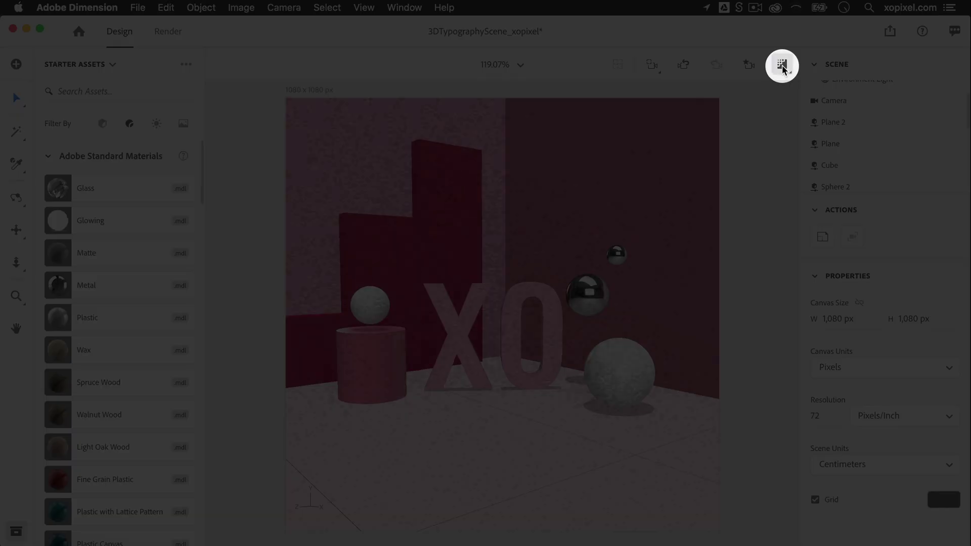
pyautogui.click(782, 66)
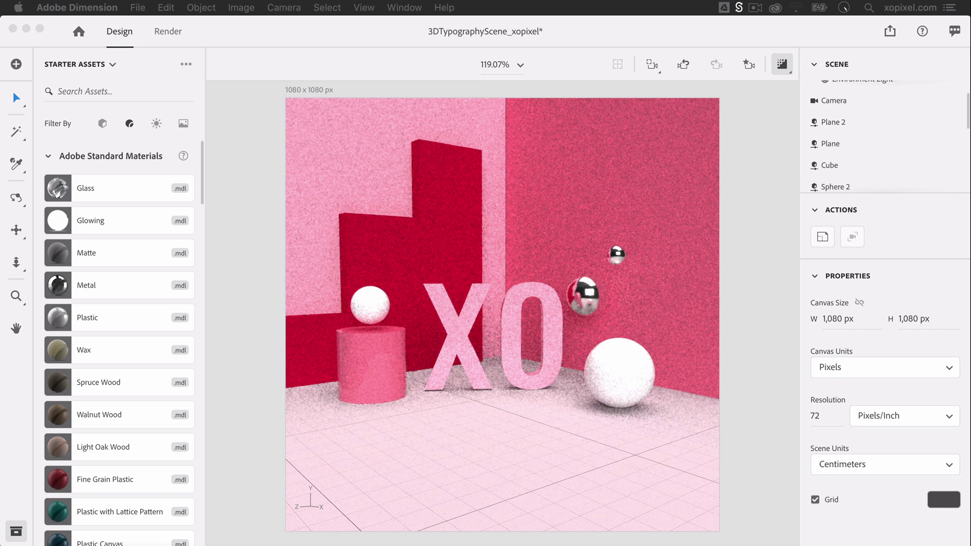
pyautogui.click(753, 445)
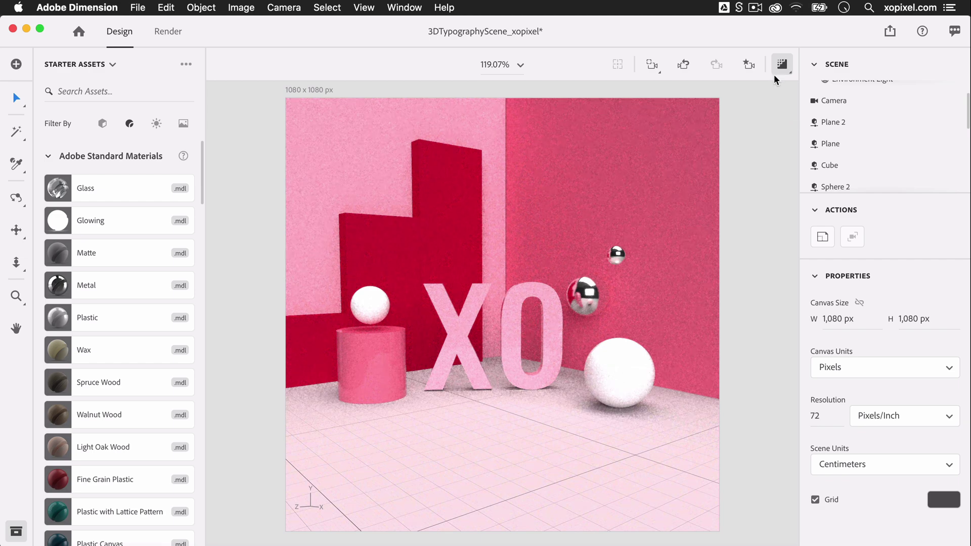
pyautogui.click(781, 64)
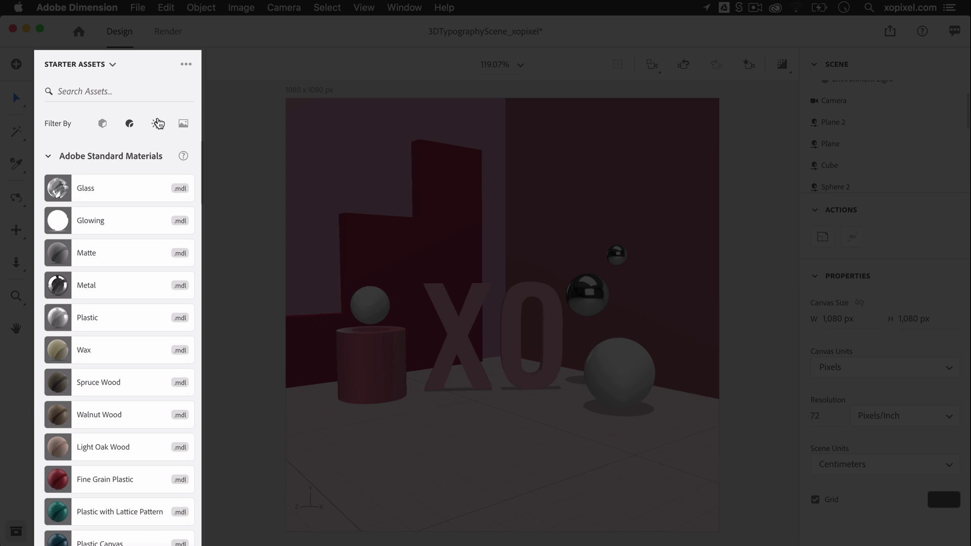
# Apply the Studio Light Arches A environment light from the Lights presets, then deselect it
pyautogui.click(157, 124)
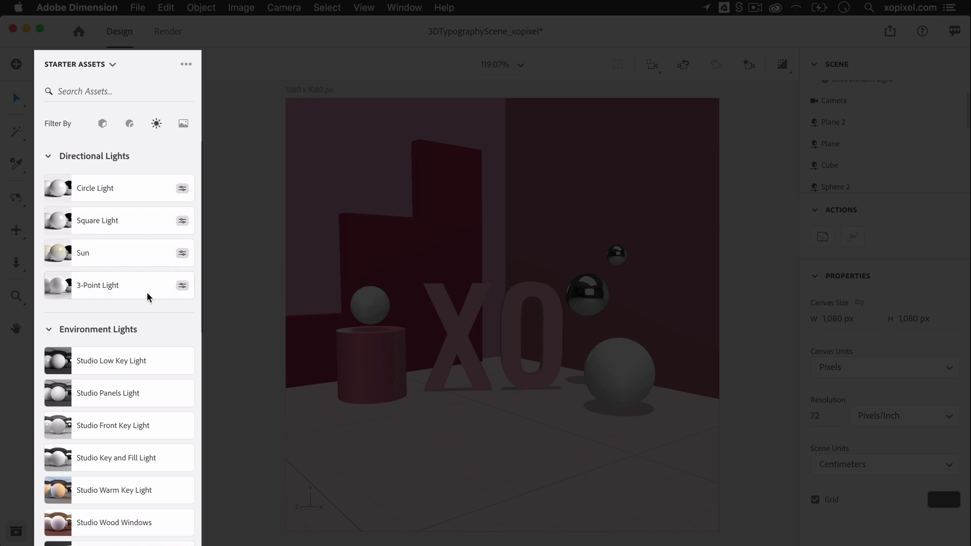
pyautogui.scroll(-1, 147, 296)
pyautogui.scroll(-1, 182, 314)
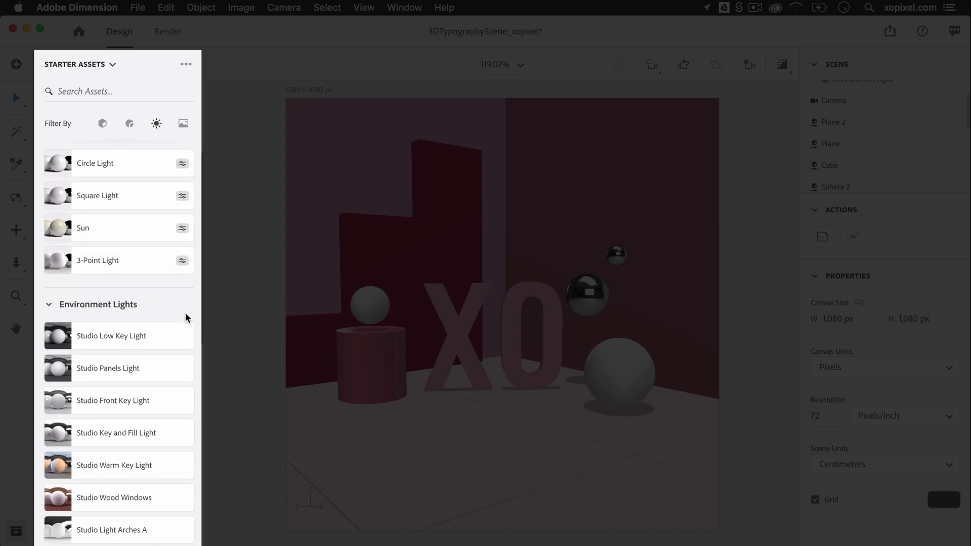
pyautogui.scroll(-1, 185, 313)
pyautogui.scroll(-5, 185, 312)
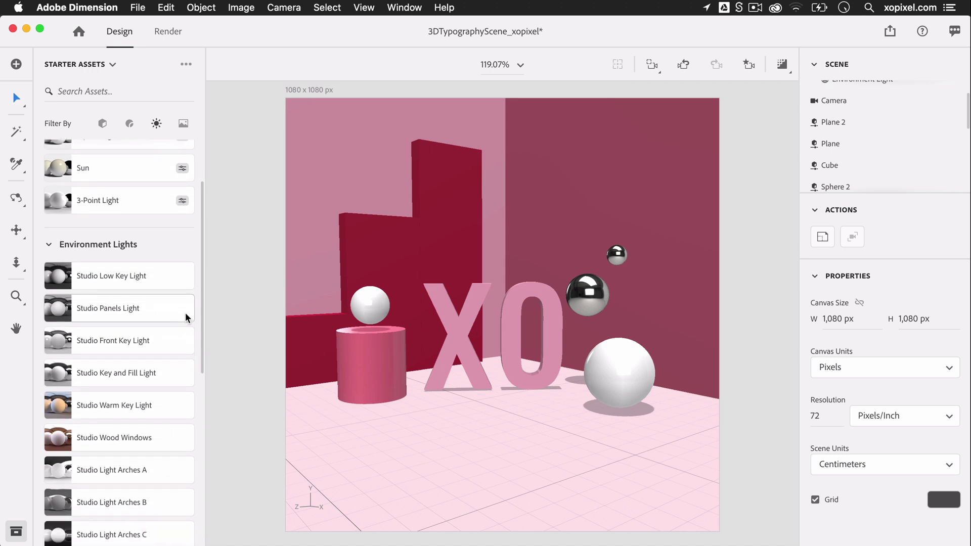
pyautogui.scroll(-12, 185, 313)
pyautogui.click(184, 332)
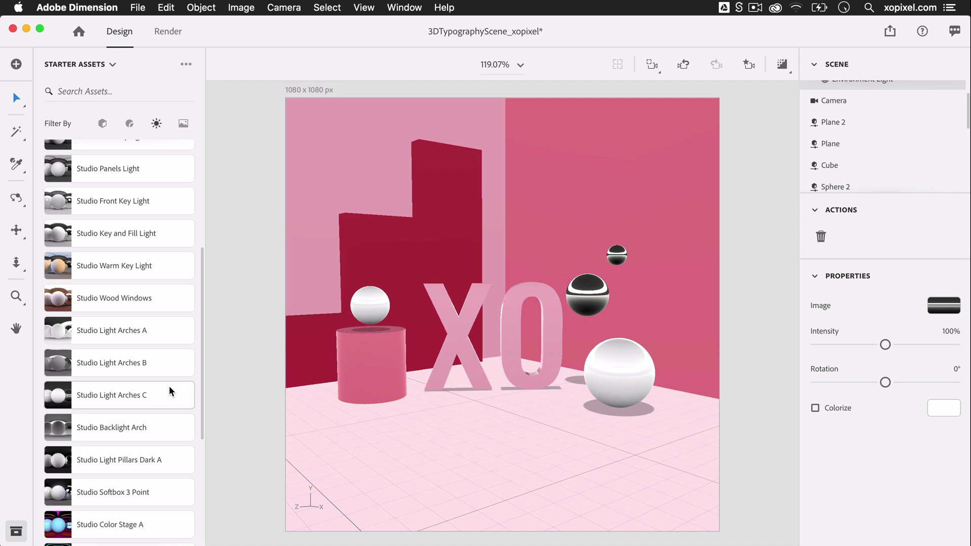
pyautogui.click(171, 395)
pyautogui.click(494, 393)
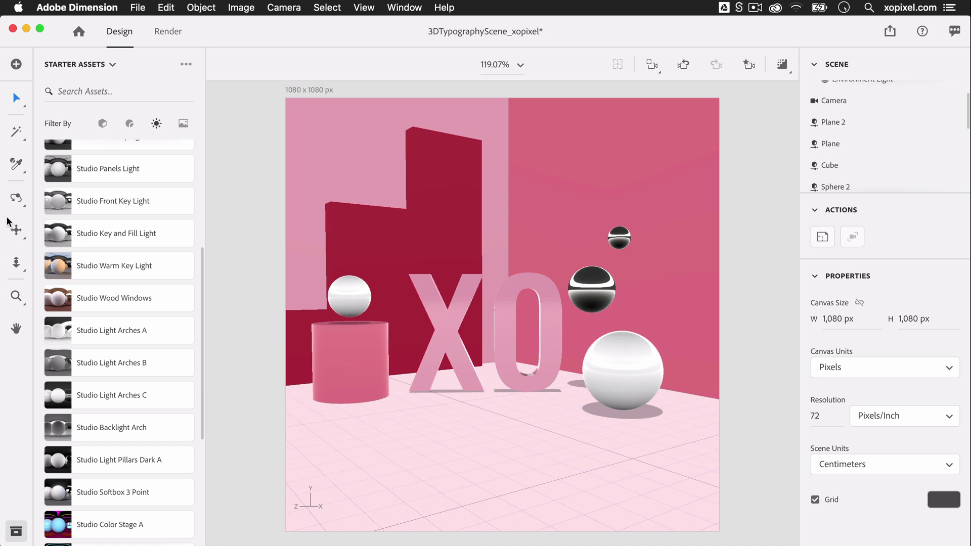
# Pan and dolly the camera so the XO letters and spheres sit closer and lower
pyautogui.press('2')
pyautogui.moveTo(416, 434)
pyautogui.mouseDown()
pyautogui.moveTo(425, 431)
pyautogui.moveTo(407, 423)
pyautogui.moveTo(423, 427)
pyautogui.mouseUp()
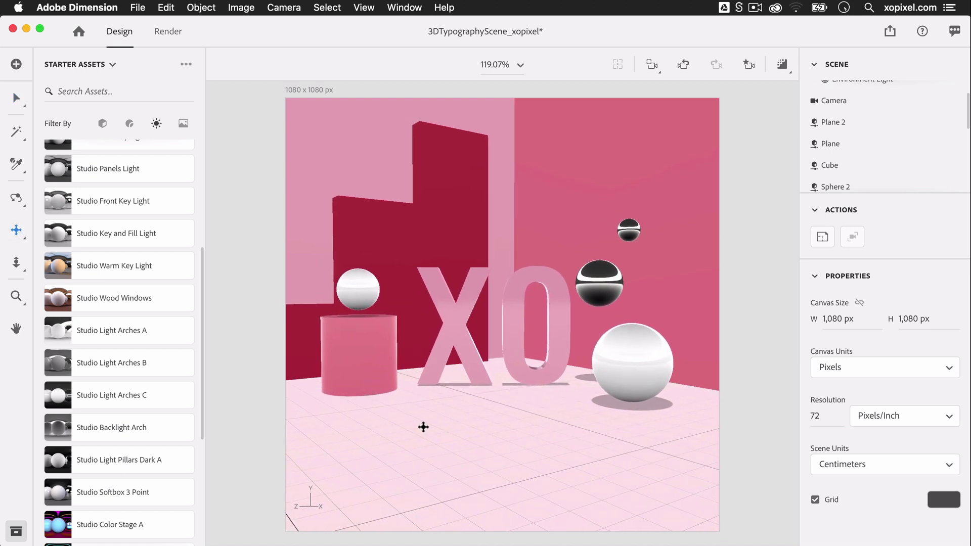
pyautogui.scroll(5, 470, 338)
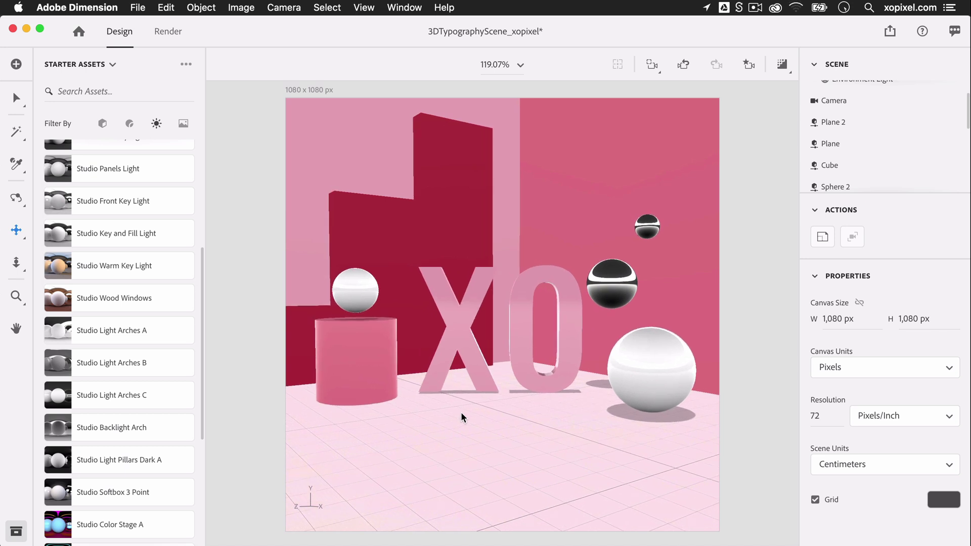
pyautogui.moveTo(468, 392); pyautogui.dragTo(514, 202)
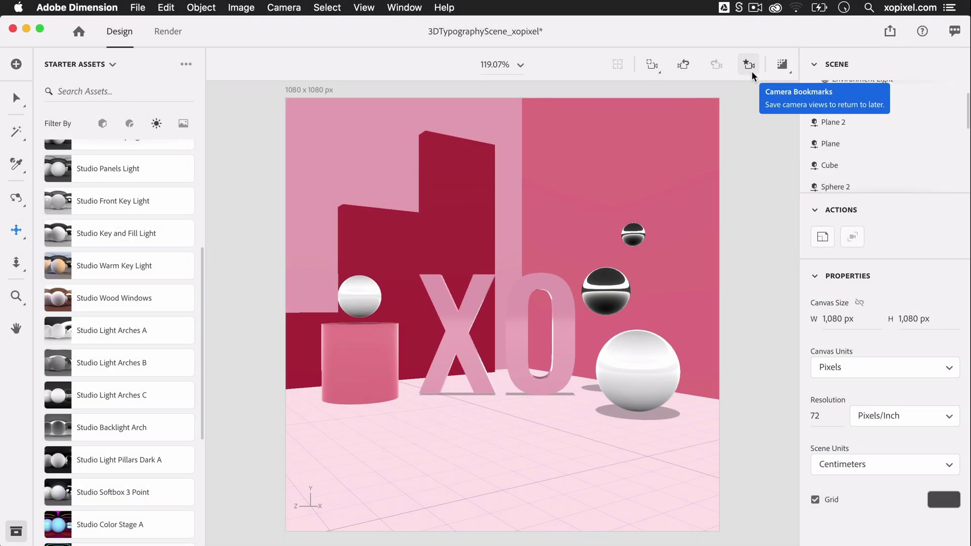
# Save the current camera angle as the bookmark View 1
pyautogui.click(752, 75)
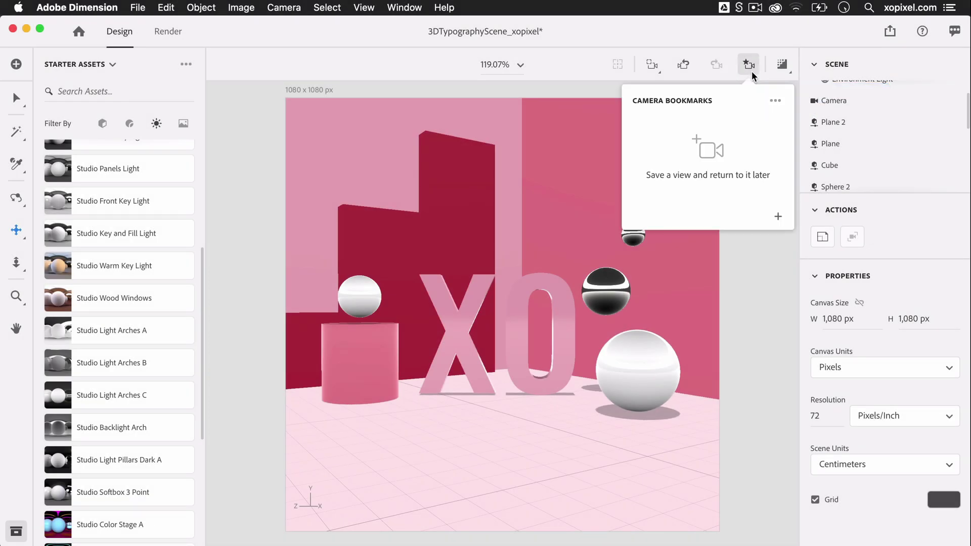
pyautogui.click(778, 218)
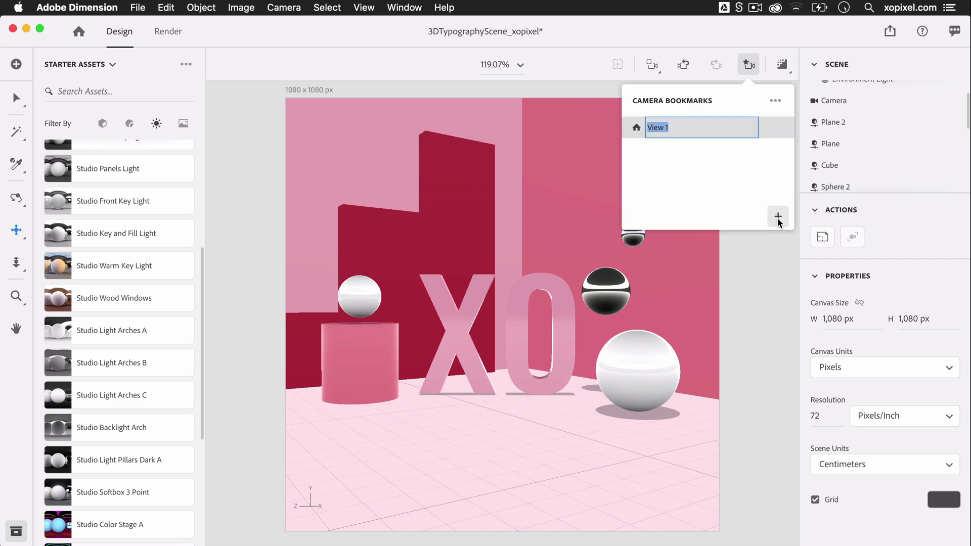
pyautogui.click(739, 207)
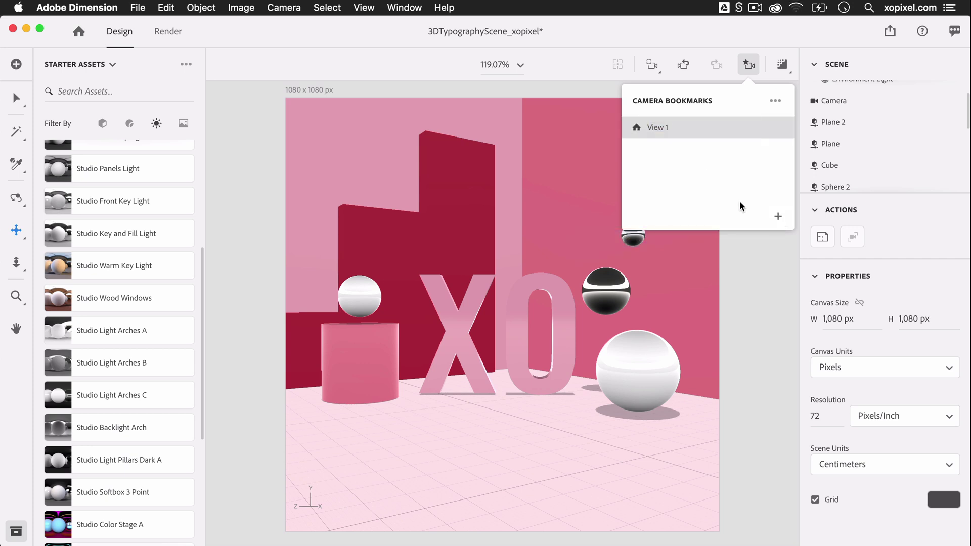
pyautogui.click(681, 327)
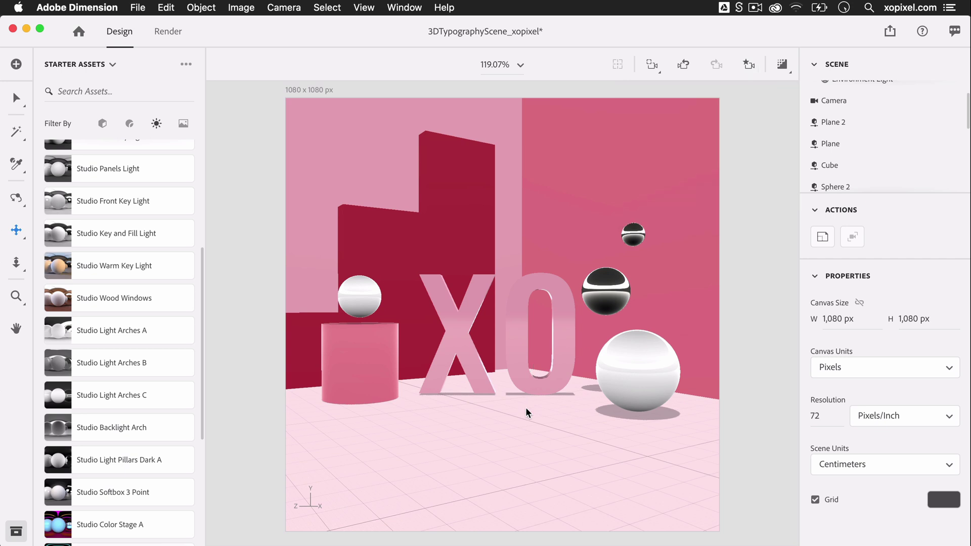
# Orbit to a closer angle, save it as View 2, then return to View 1
pyautogui.moveTo(526, 417); pyautogui.dragTo(525, 455, button='middle')
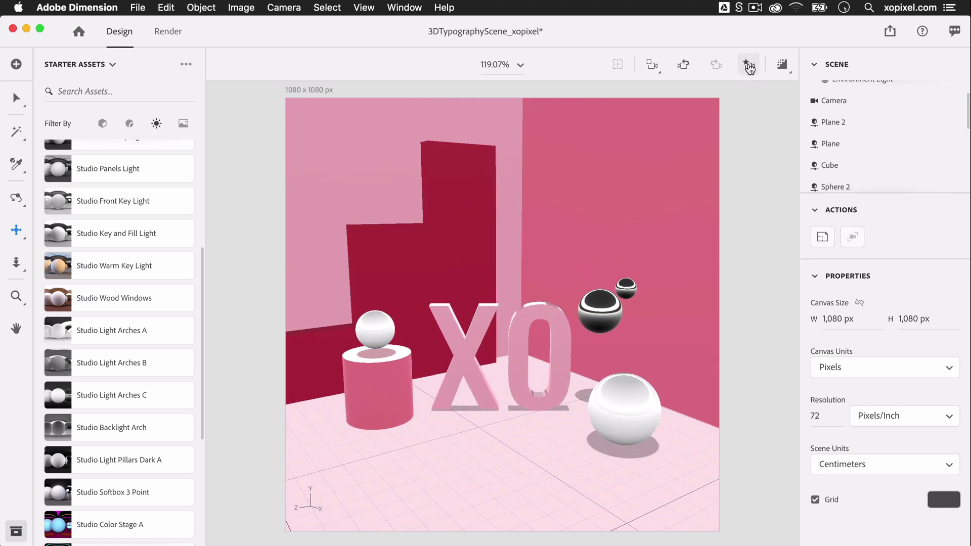
pyautogui.click(748, 65)
pyautogui.click(777, 216)
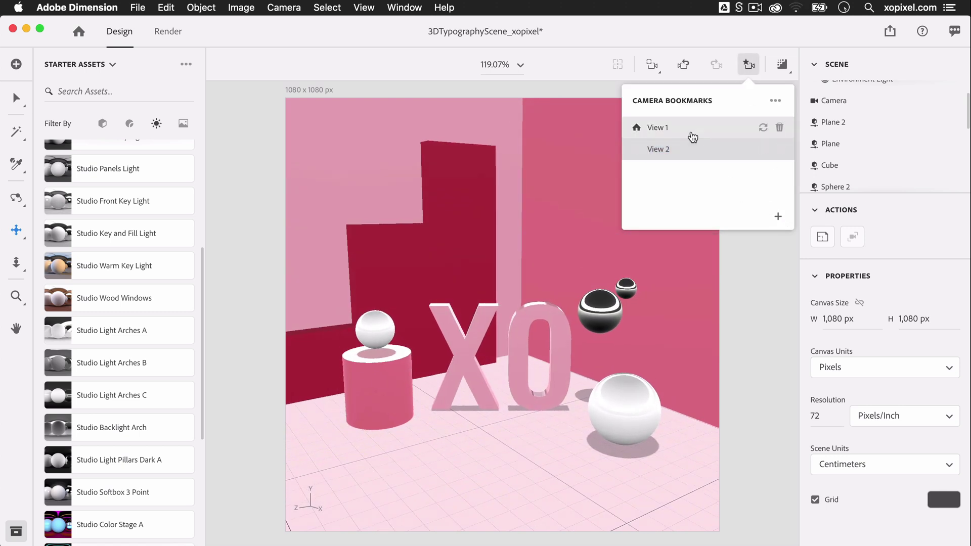
pyautogui.click(689, 133)
pyautogui.click(690, 149)
pyautogui.click(692, 132)
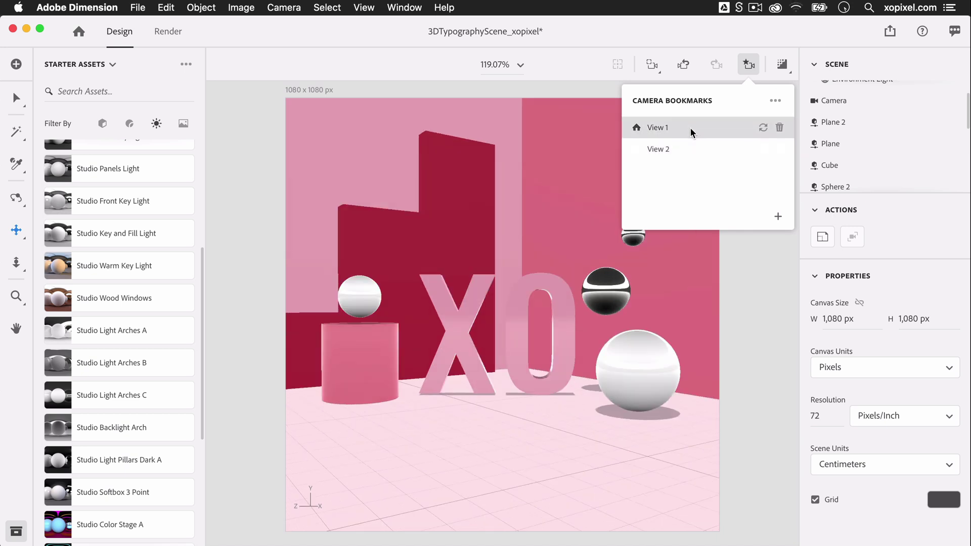
pyautogui.click(746, 316)
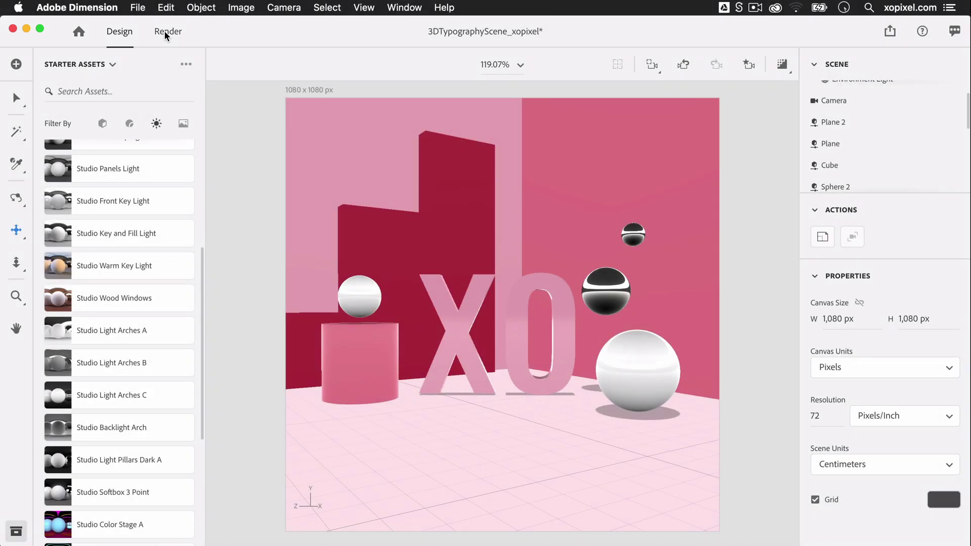
# Render the current view at High (Slow) quality as a PNG to the Desktop
pyautogui.click(165, 31)
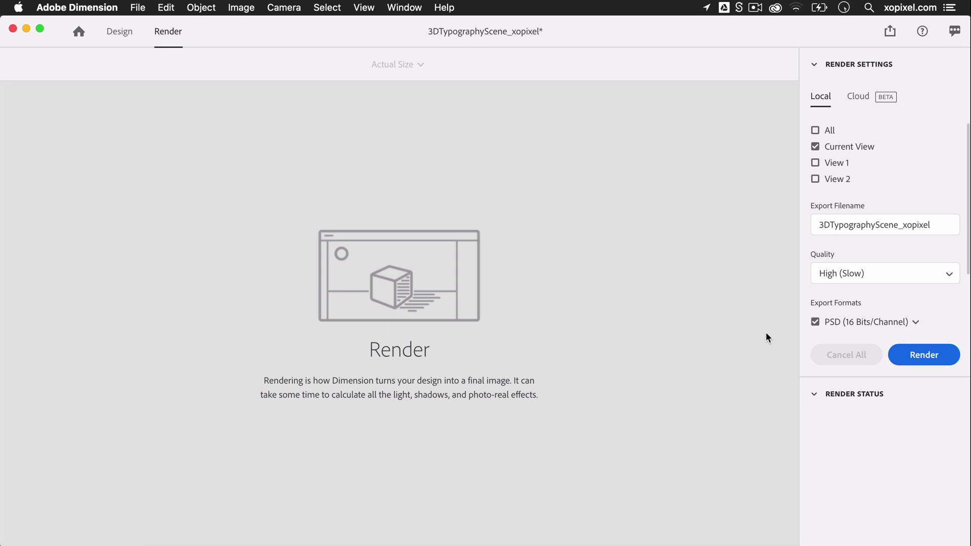
pyautogui.click(915, 321)
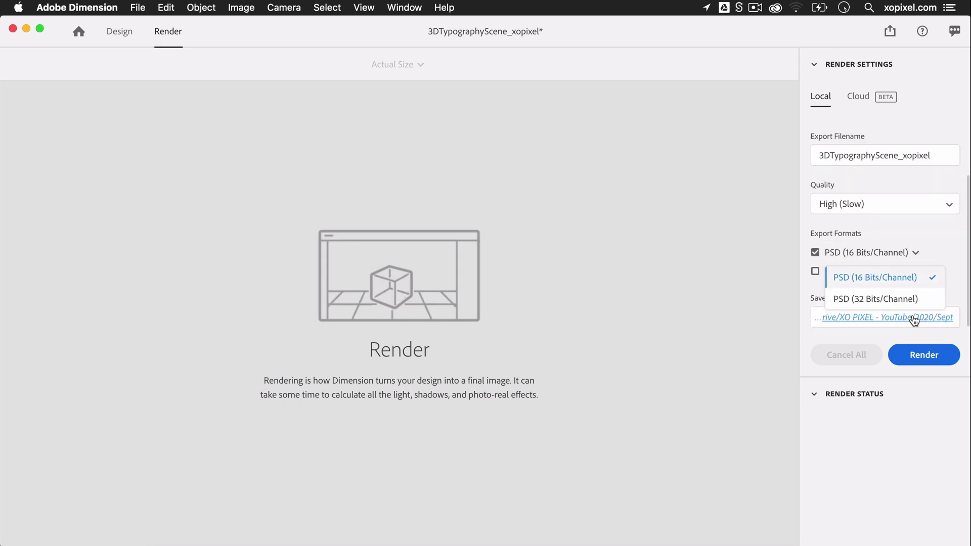
pyautogui.click(782, 305)
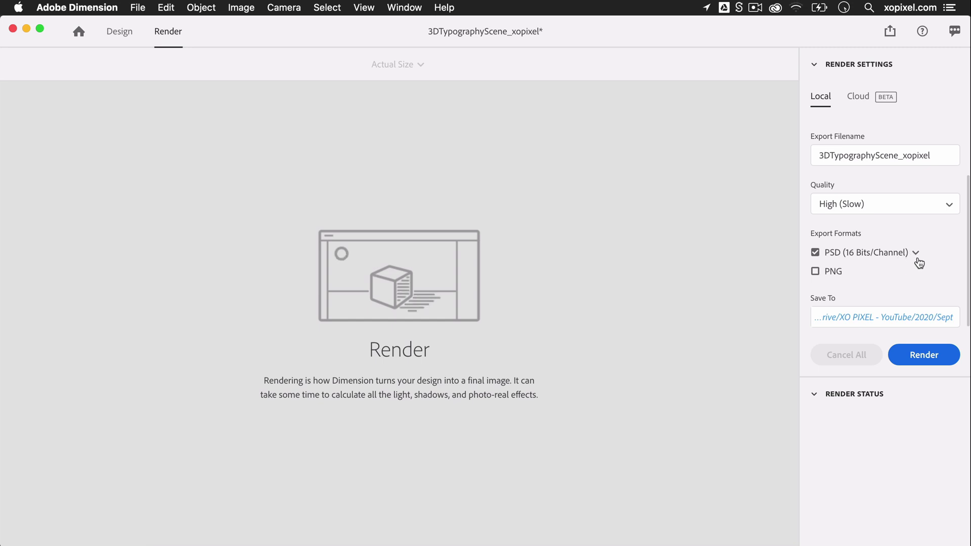
pyautogui.scroll(3, 917, 257)
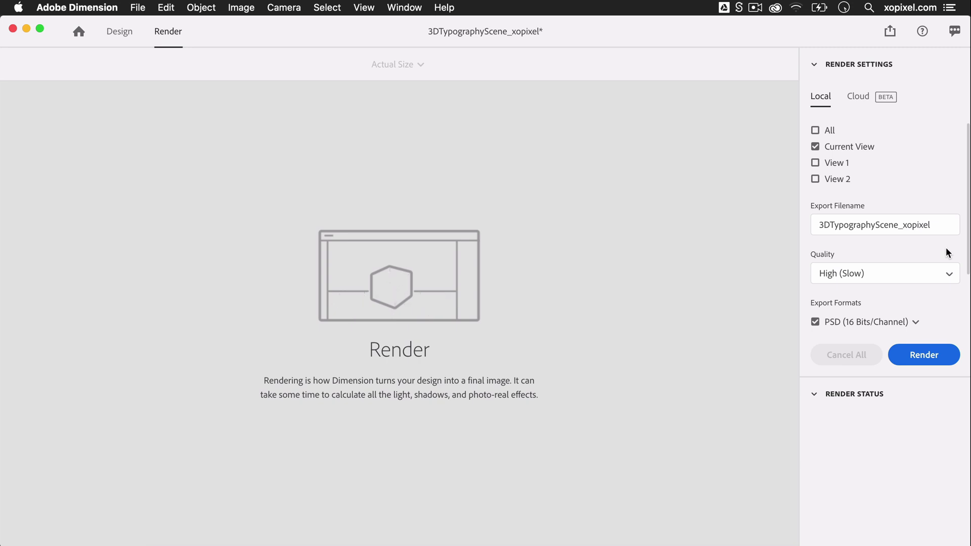
pyautogui.scroll(-2, 948, 247)
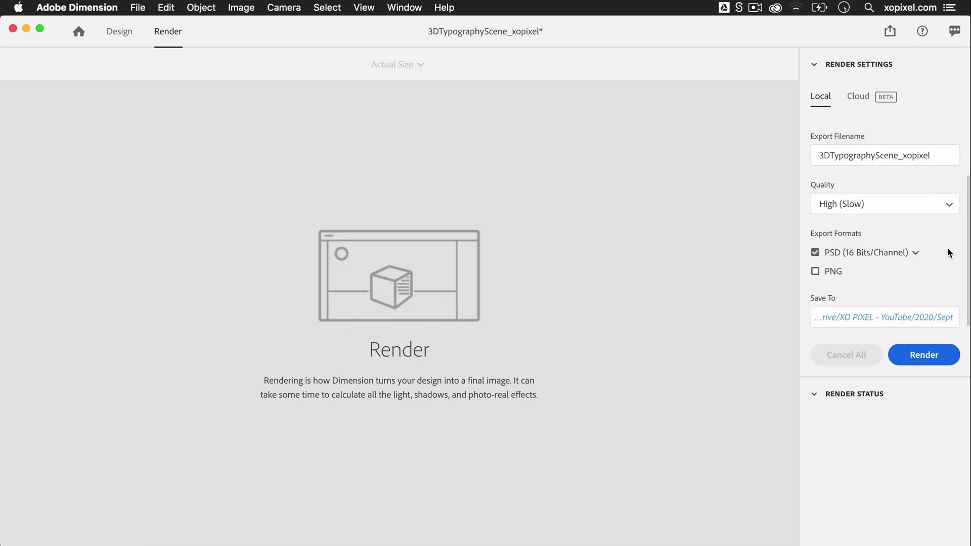
pyautogui.click(930, 356)
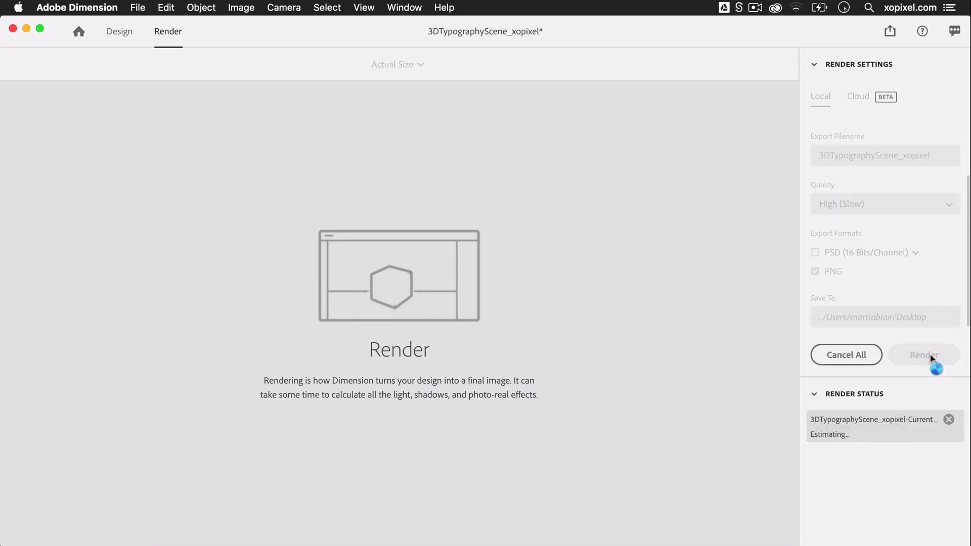